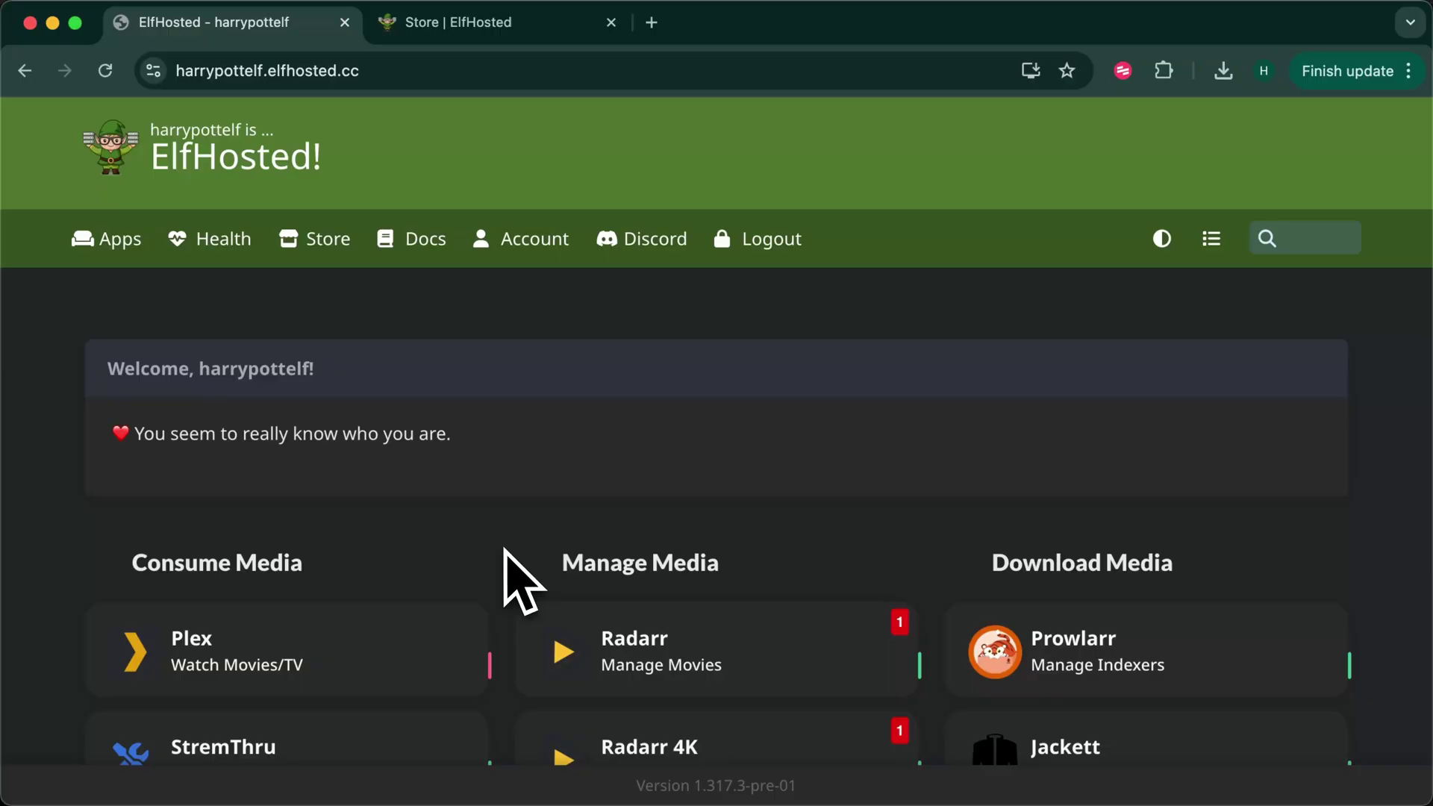
Step: Open the Plex claim page, account.plex.tv/en-GB/claim, in a new browser tab and copy the claim code
{"action": "key", "text": "ctrl+t"}
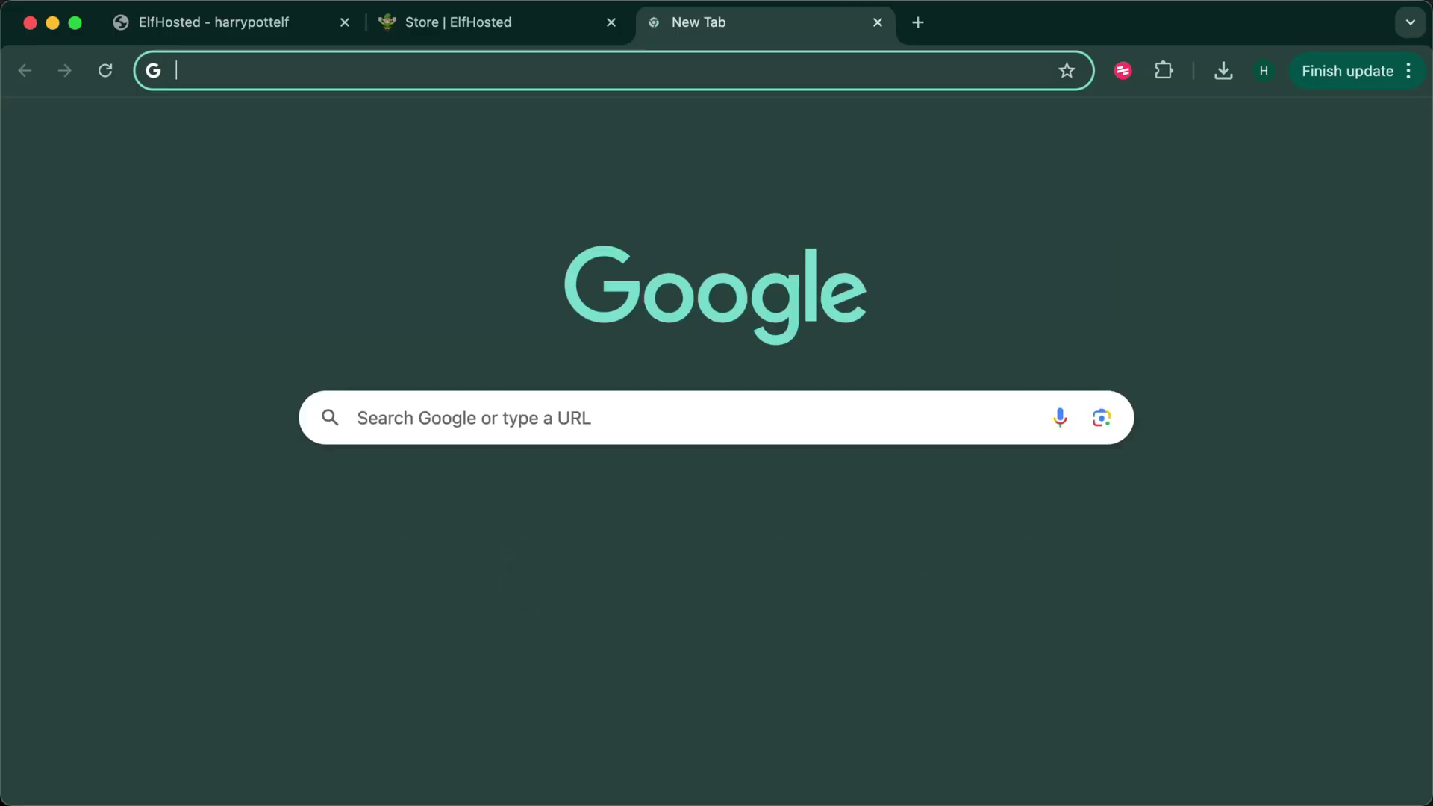
{"action": "type", "text": "cl"}
{"action": "key", "text": "BackSpace"}
{"action": "key", "text": "BackSpace"}
{"action": "type", "text": "pl"}
{"action": "key", "text": "Return"}
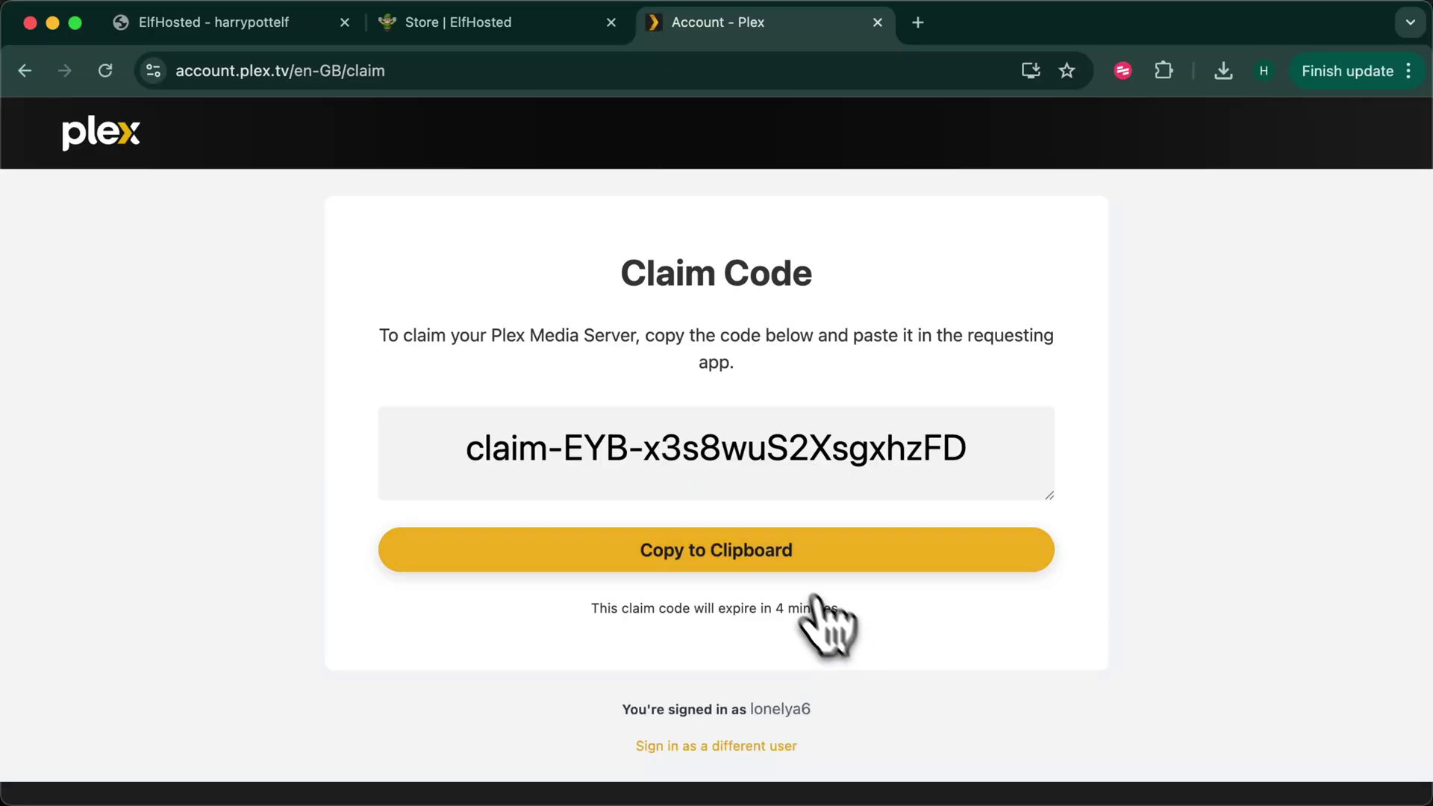
{"action": "left_click", "coordinate": [745, 560]}
Step: Return to the ElfHosted dashboard, open FileBrowser and show its command shell
{"action": "key", "text": "super+1"}
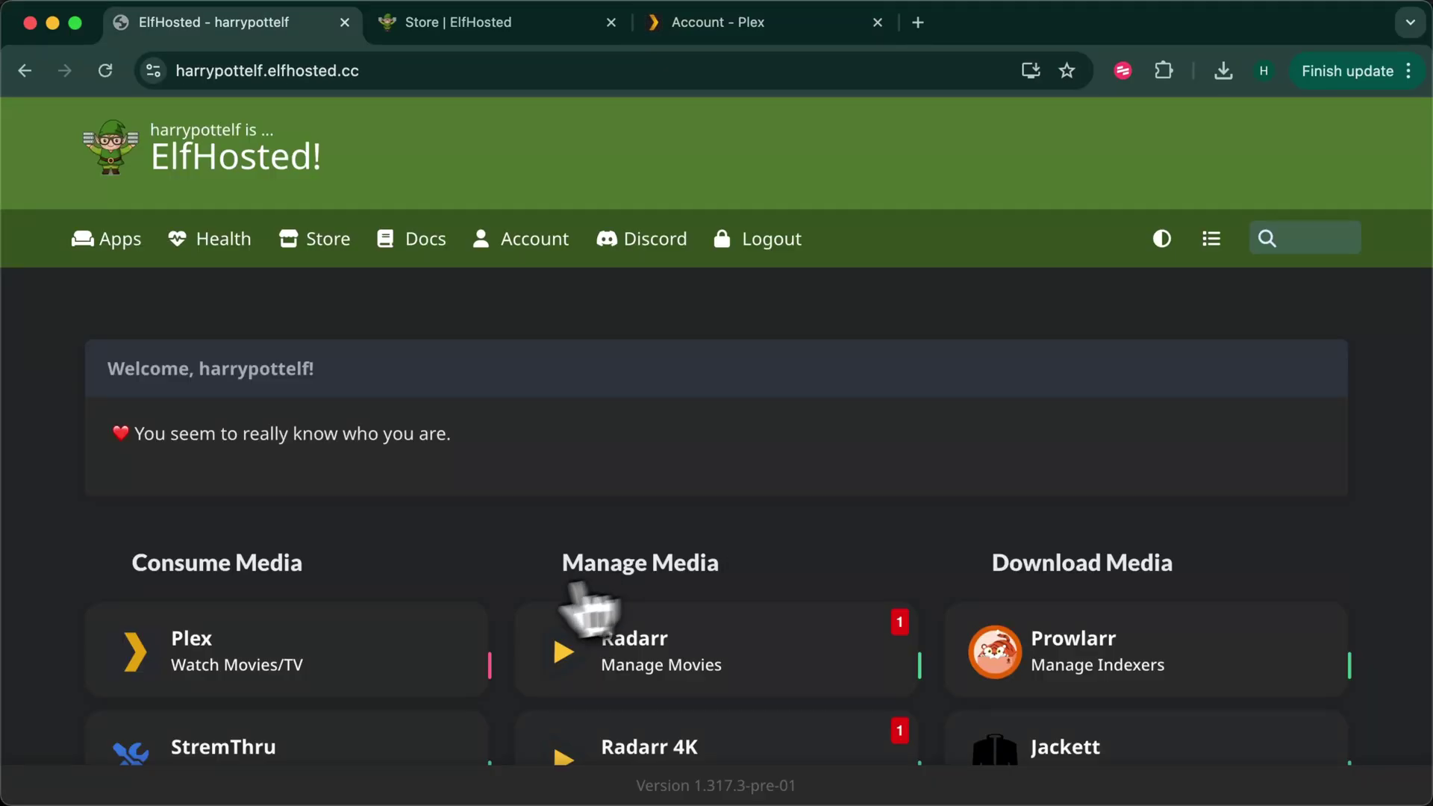
{"action": "scroll", "coordinate": [494, 619], "scroll_direction": "down", "scroll_amount": 5}
{"action": "scroll", "coordinate": [495, 617], "scroll_direction": "down", "scroll_amount": 10}
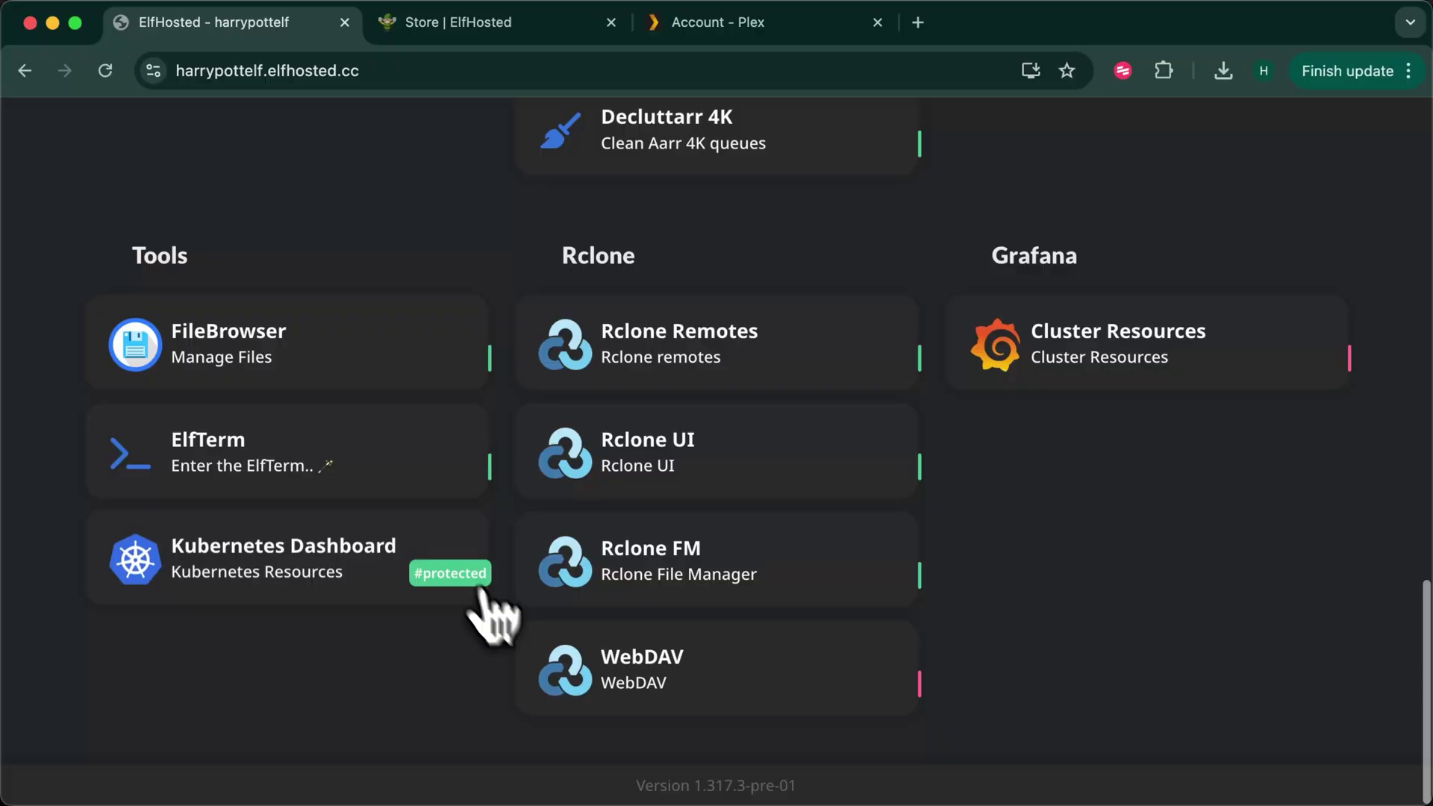
{"action": "left_click", "coordinate": [270, 381]}
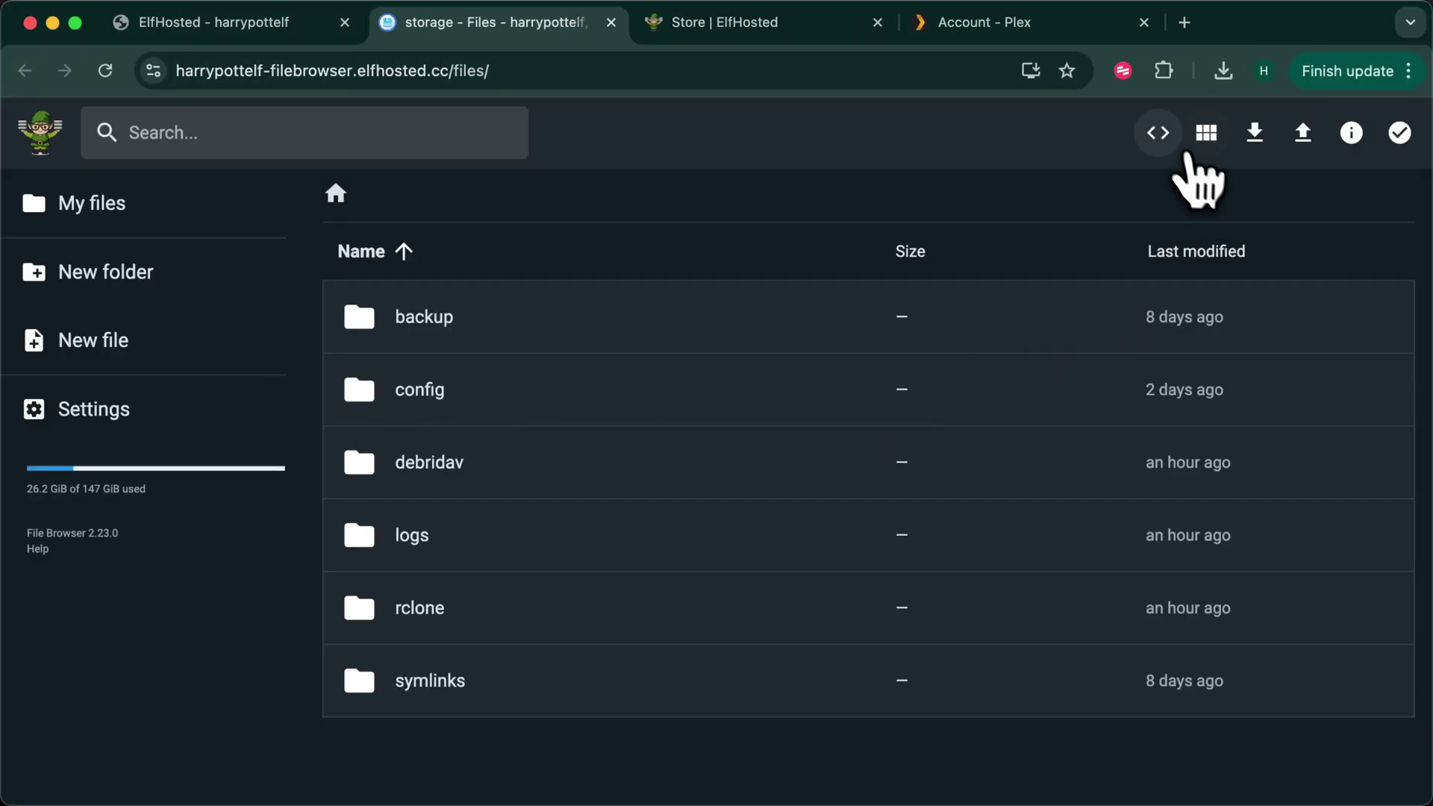
{"action": "left_click", "coordinate": [1159, 135]}
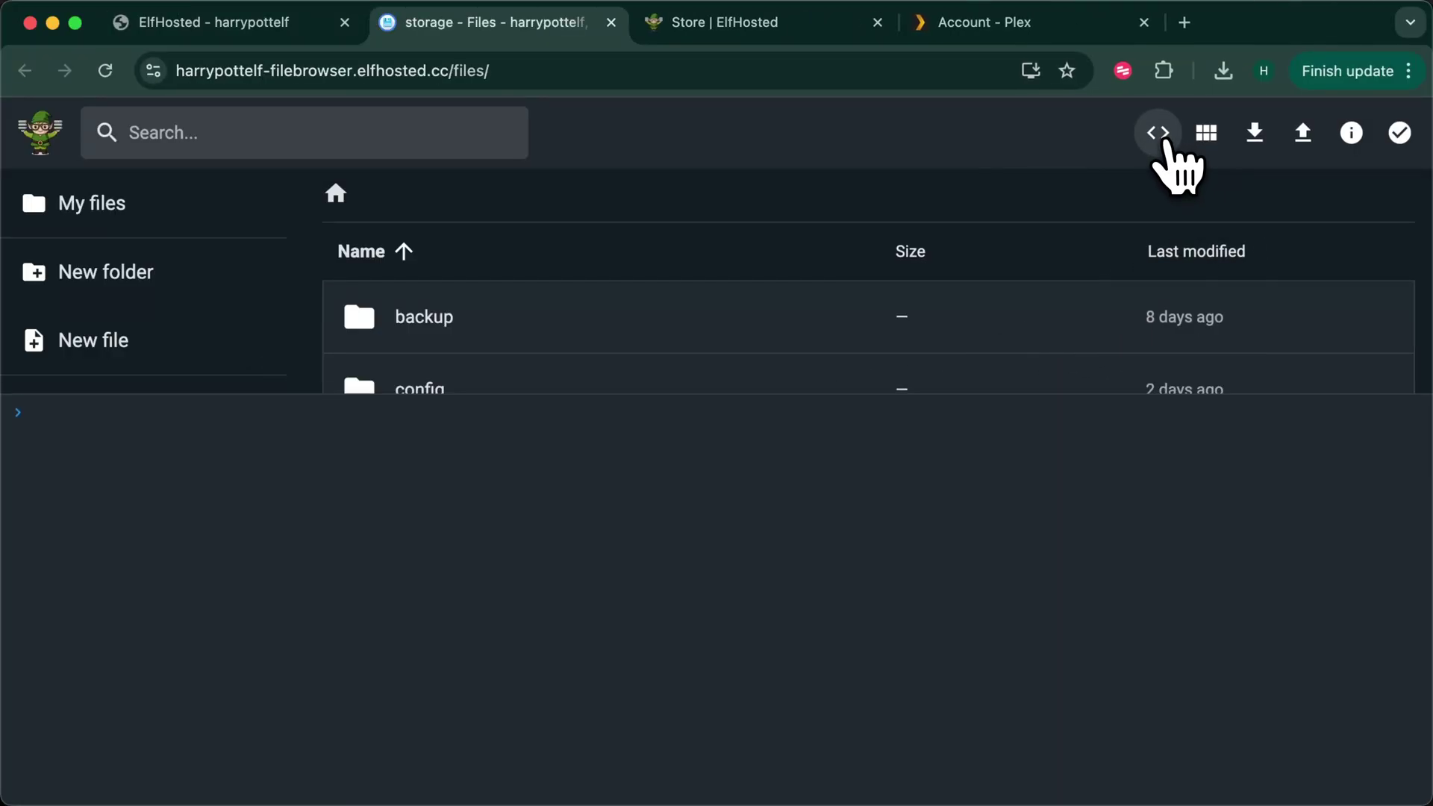
Step: Run elfbot claim plex with the copied claim code, and run elfbot env debridav to set PREMIUMIZE_API_KEY to the placeholder key
{"action": "type", "text": "elfbot claim plex"}
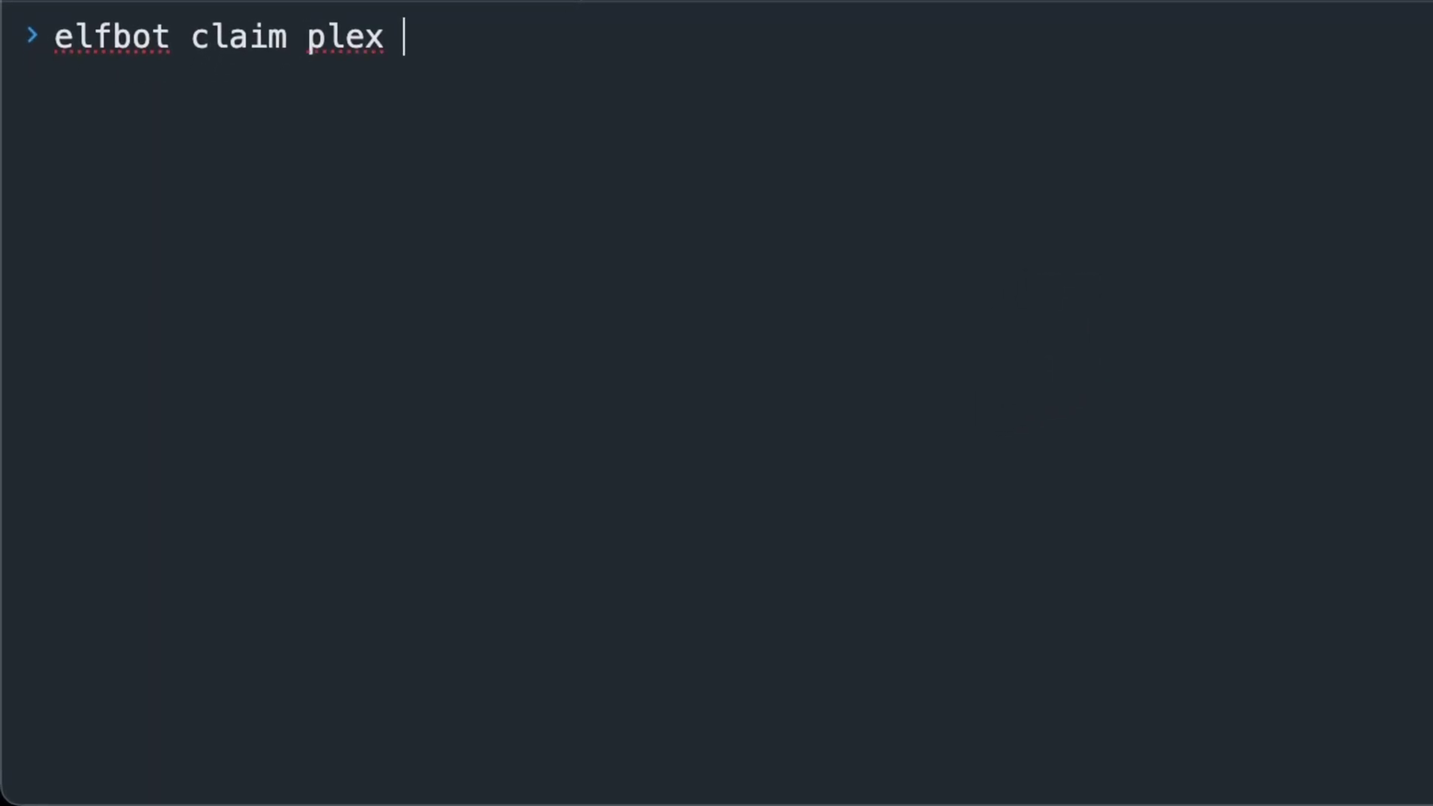
{"action": "key", "text": "super+v"}
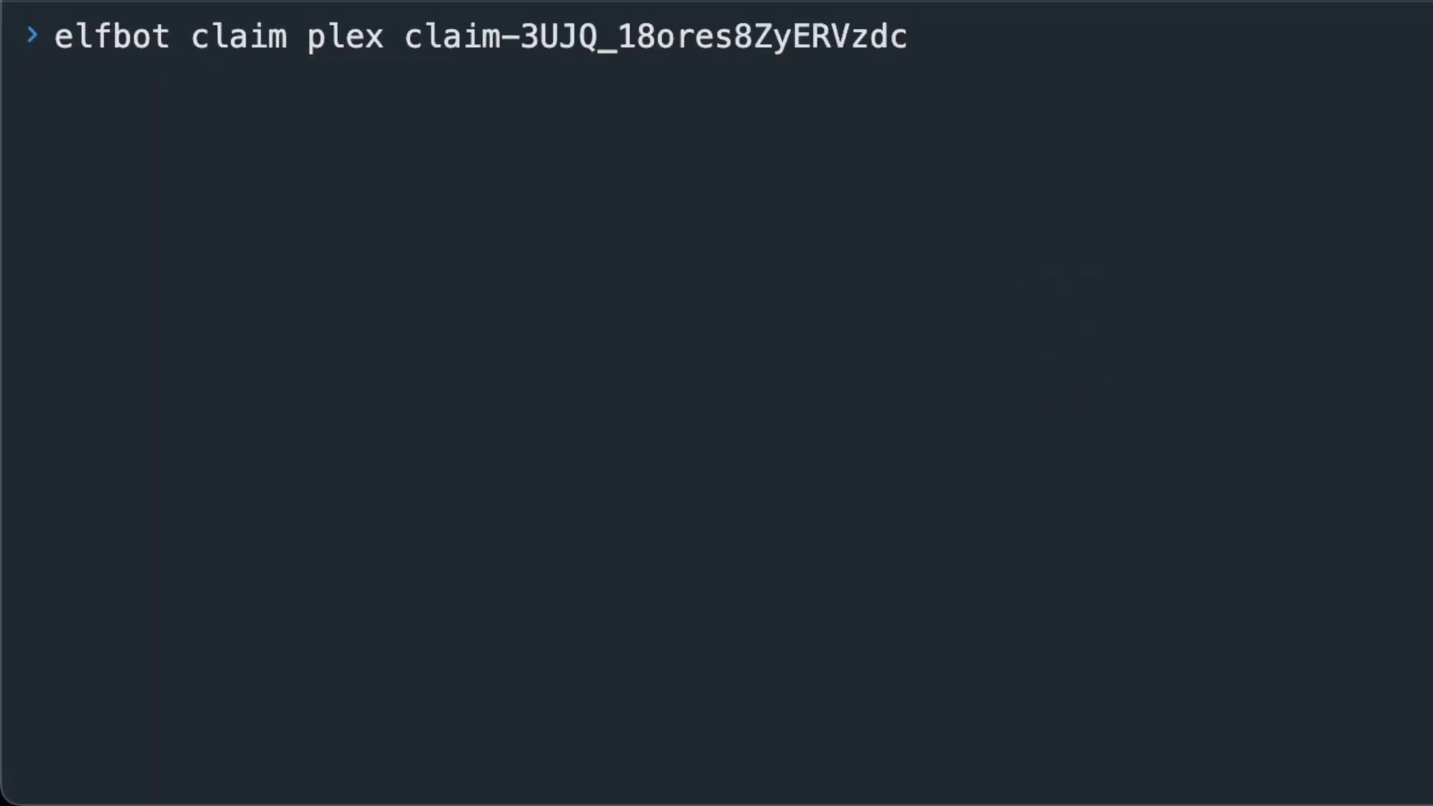
{"action": "key", "text": "Return"}
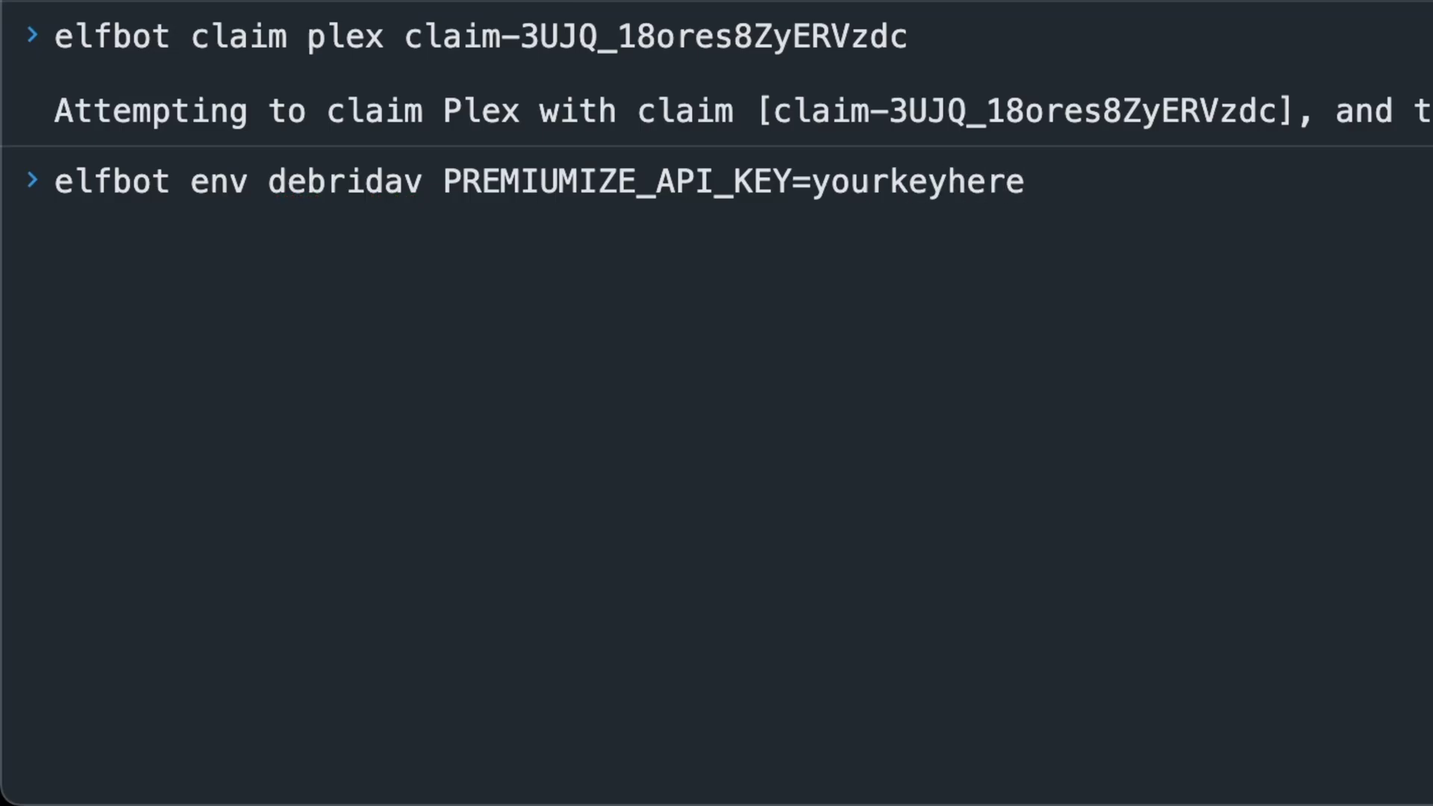
{"action": "key", "text": "Return"}
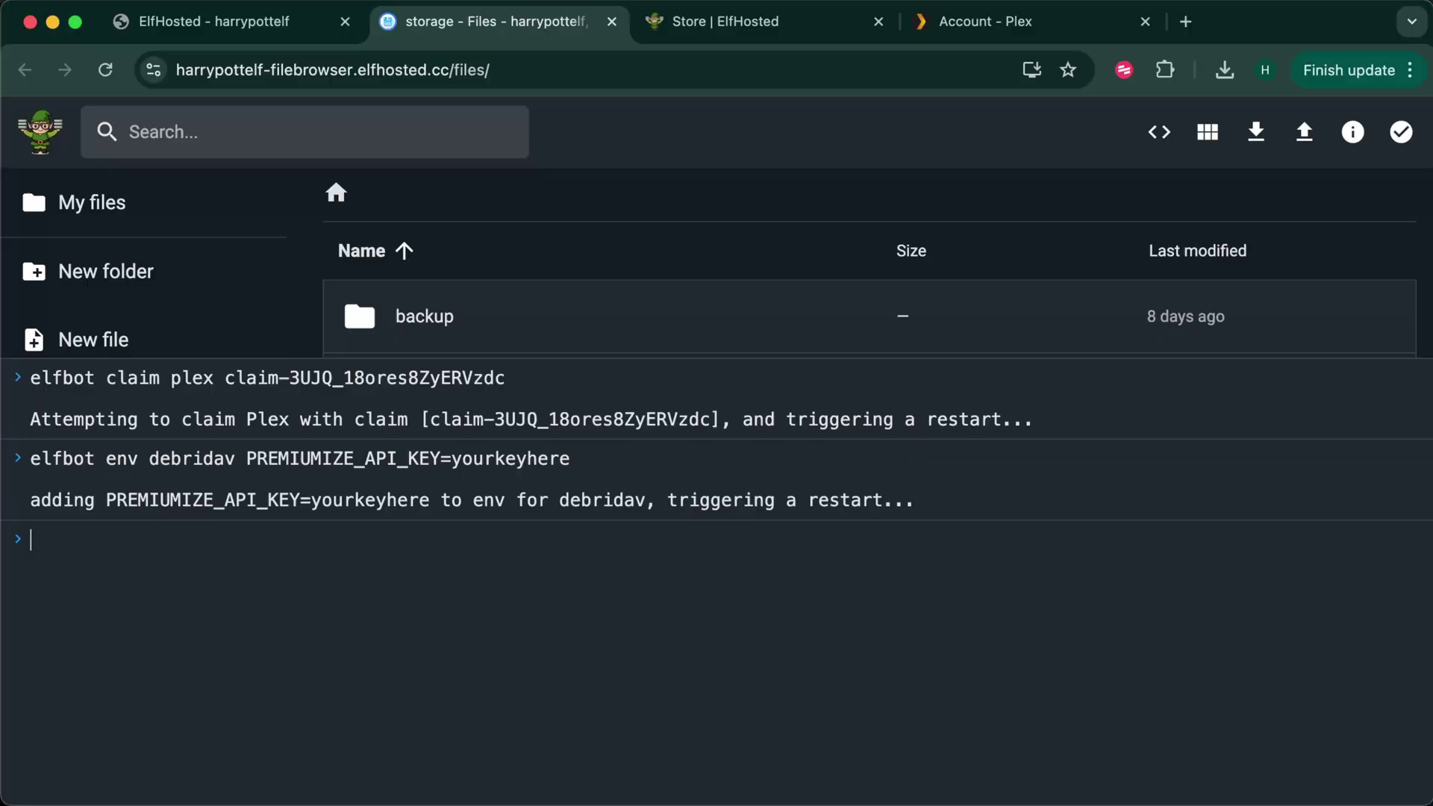
Step: Open Plex from the ElfHosted dashboard, reload until its setup loads, and dismiss the introduction and the Plex Pass offer
{"action": "key", "text": "super+1"}
{"action": "scroll", "coordinate": [420, 444], "scroll_direction": "up", "scroll_amount": 10}
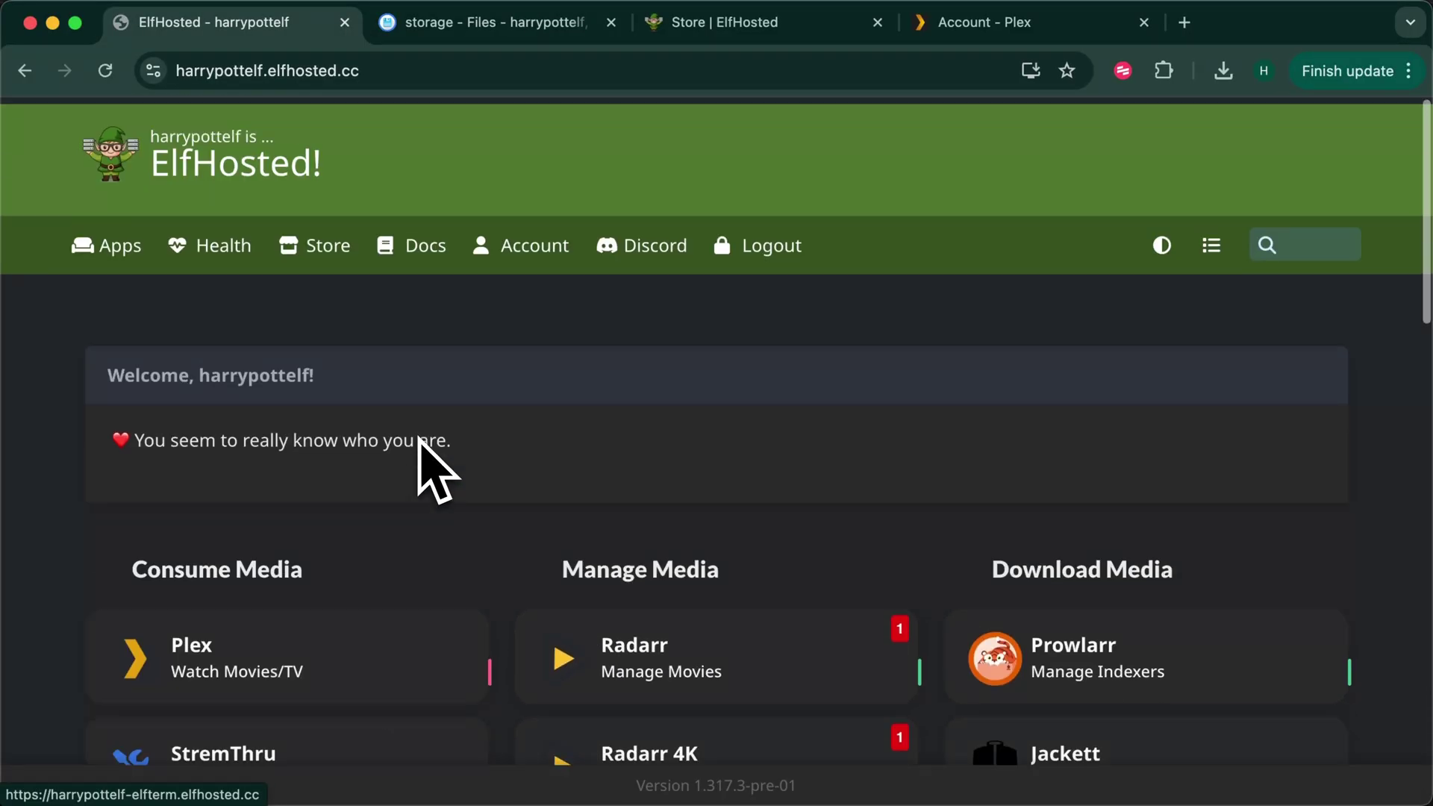
{"action": "left_click", "coordinate": [213, 656]}
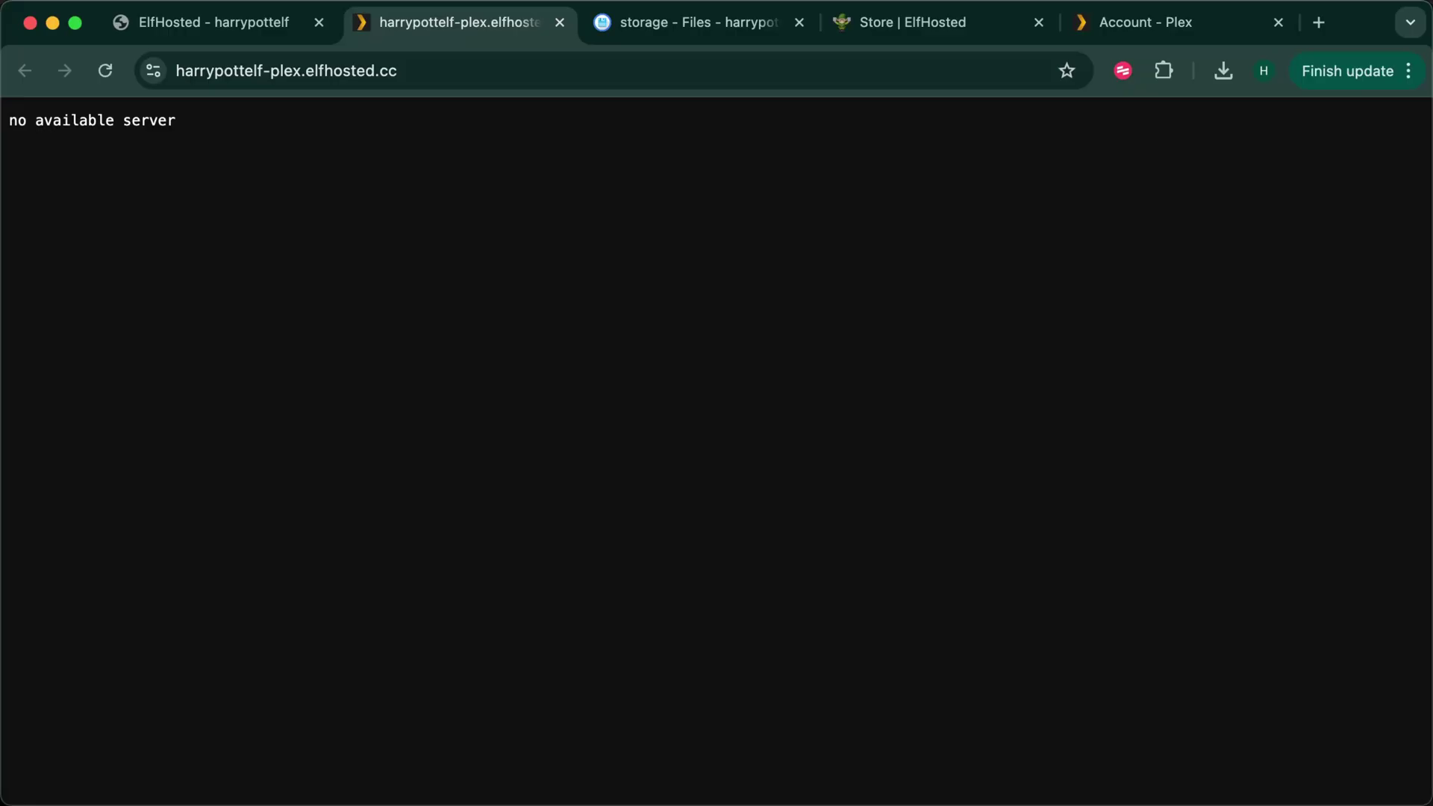
{"action": "left_click", "coordinate": [105, 70]}
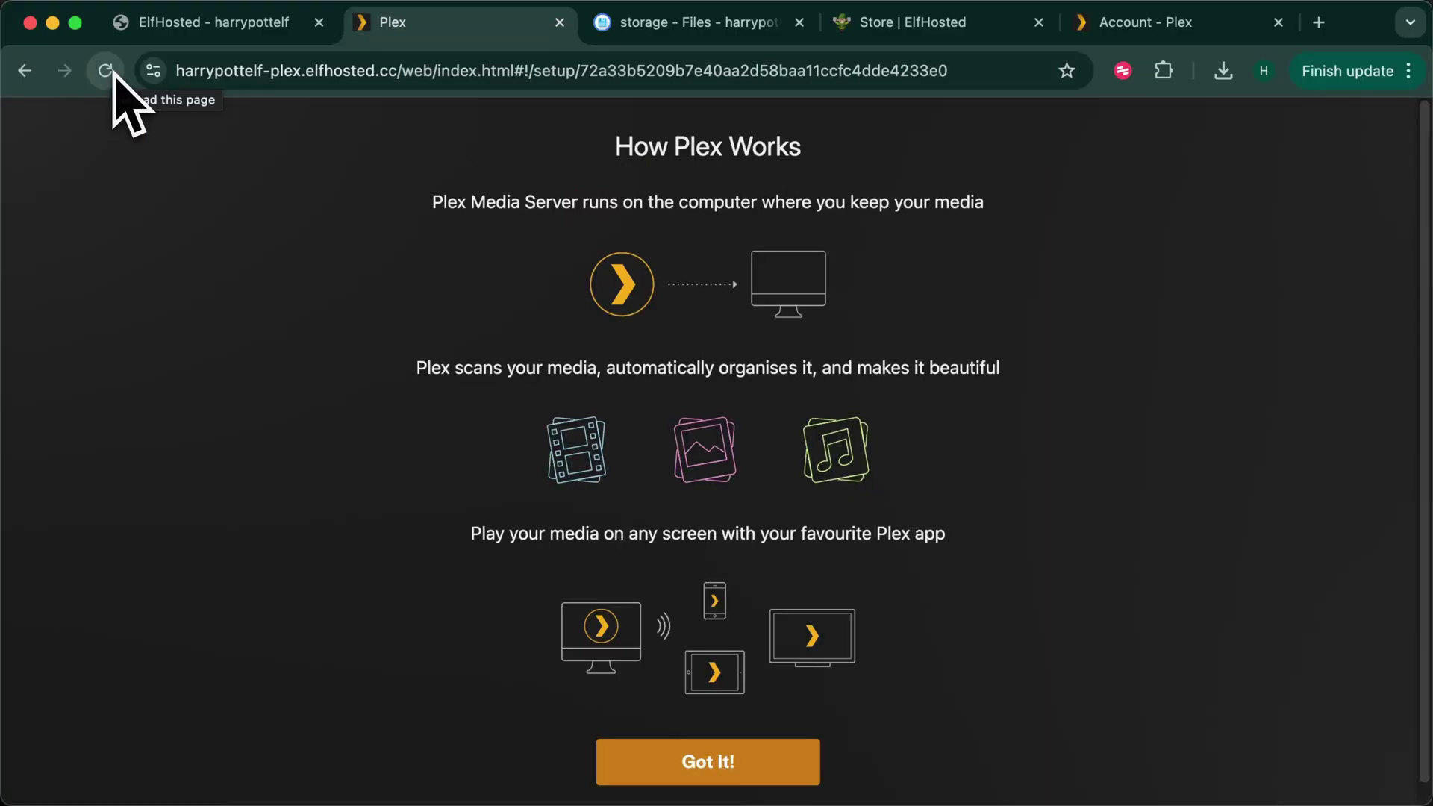
{"action": "left_click", "coordinate": [718, 759]}
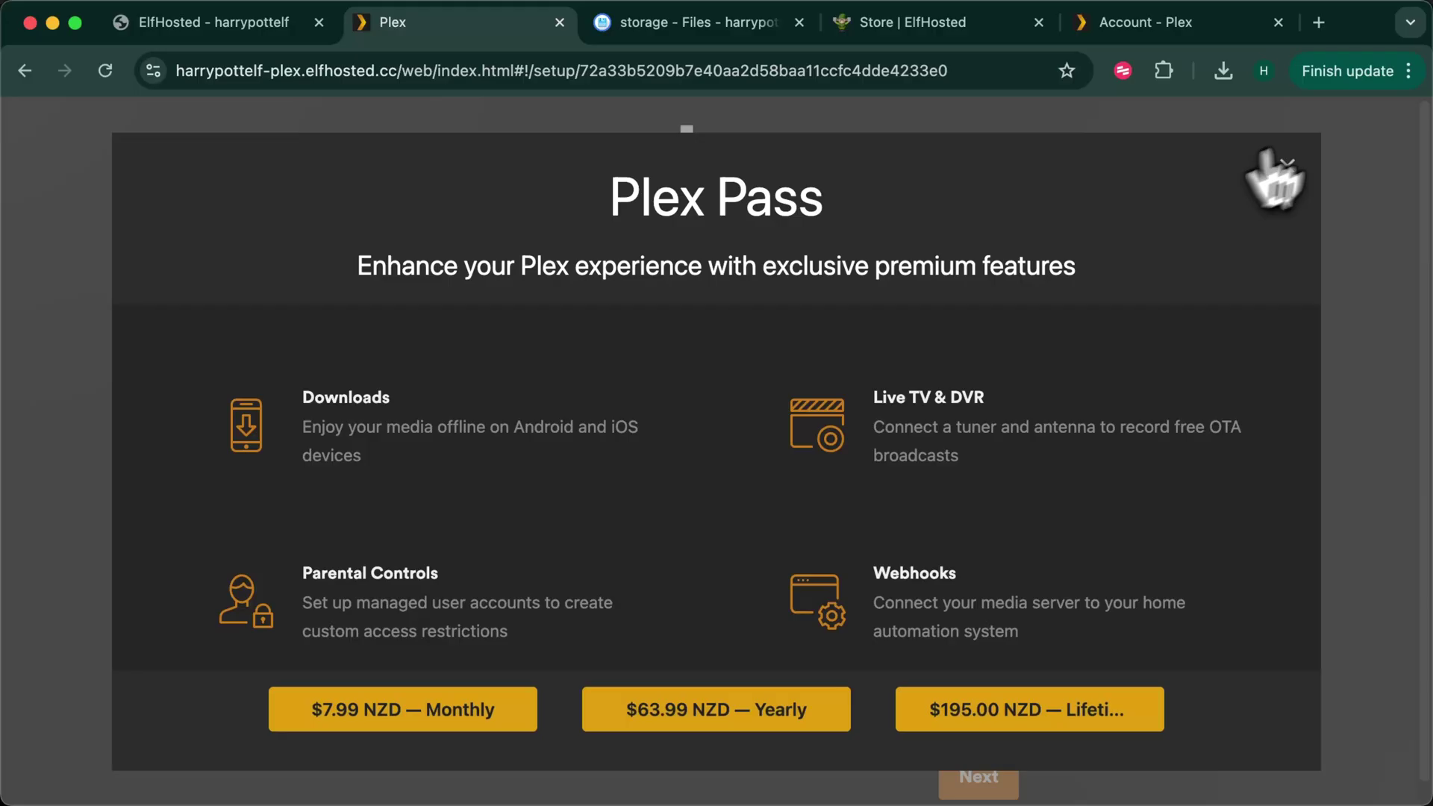
{"action": "left_click", "coordinate": [1283, 165]}
Step: Set the Plex server's friendly name to ElfHosted and continue to the Media Library stage
{"action": "triple_click", "coordinate": [656, 498]}
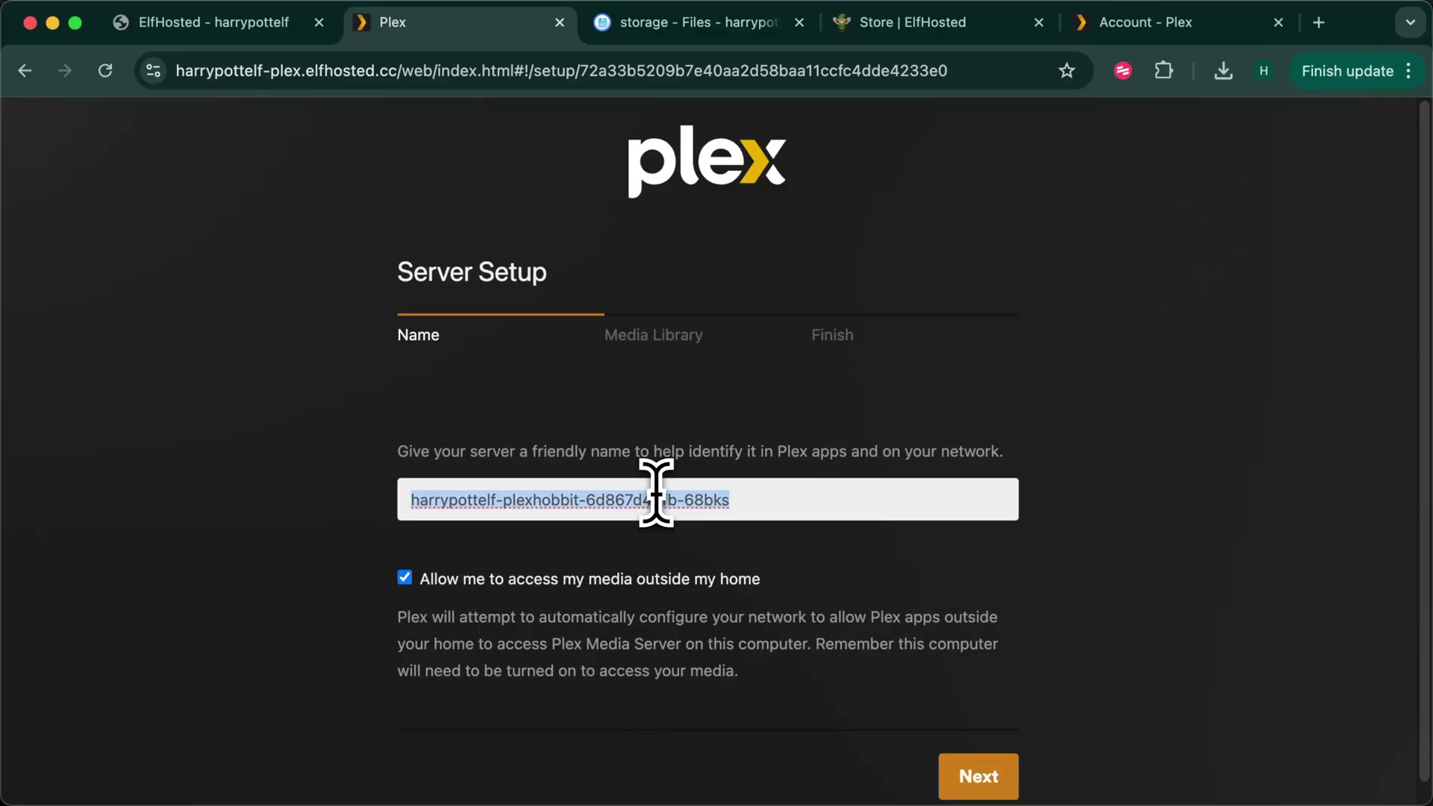
{"action": "type", "text": "ElfHosted"}
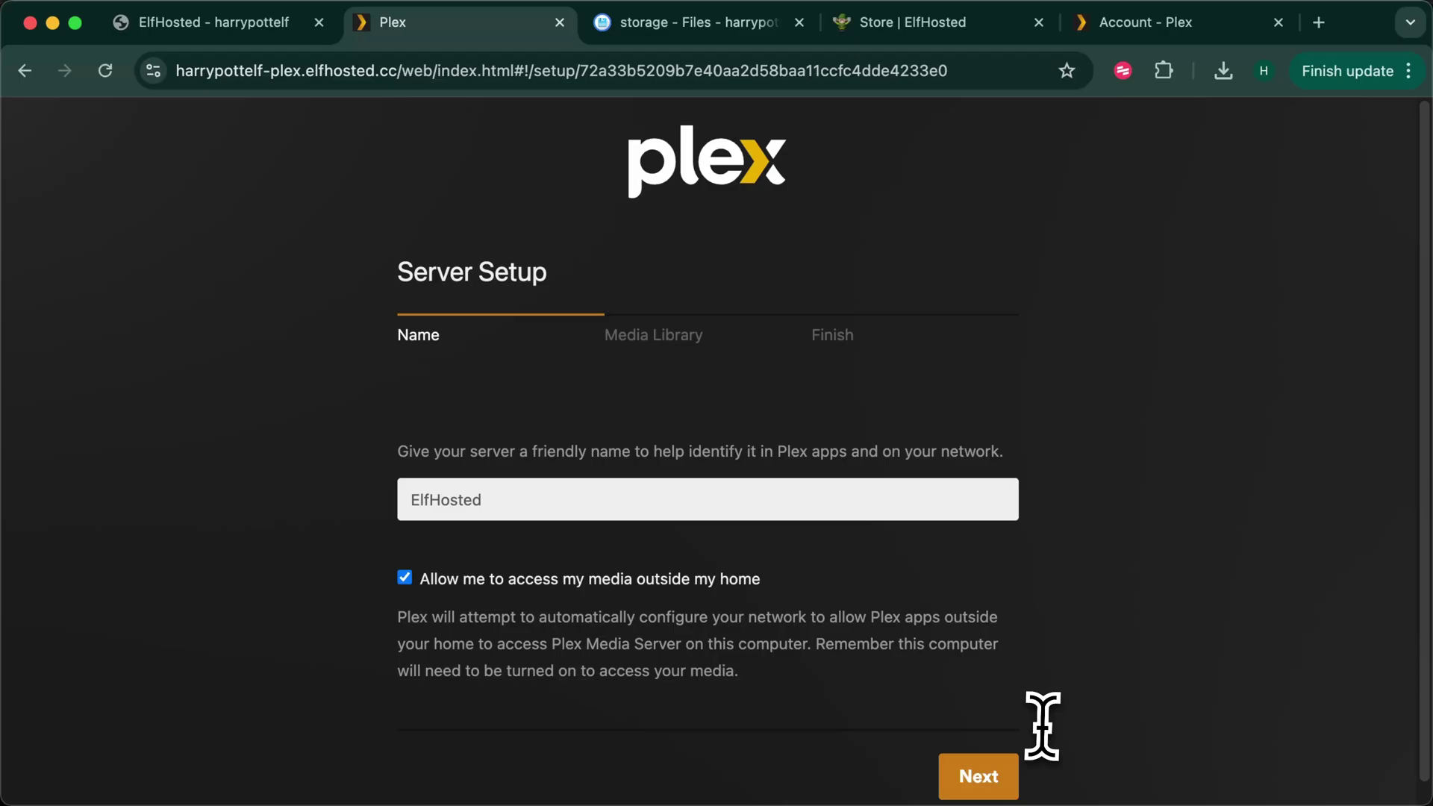
{"action": "left_click", "coordinate": [993, 776]}
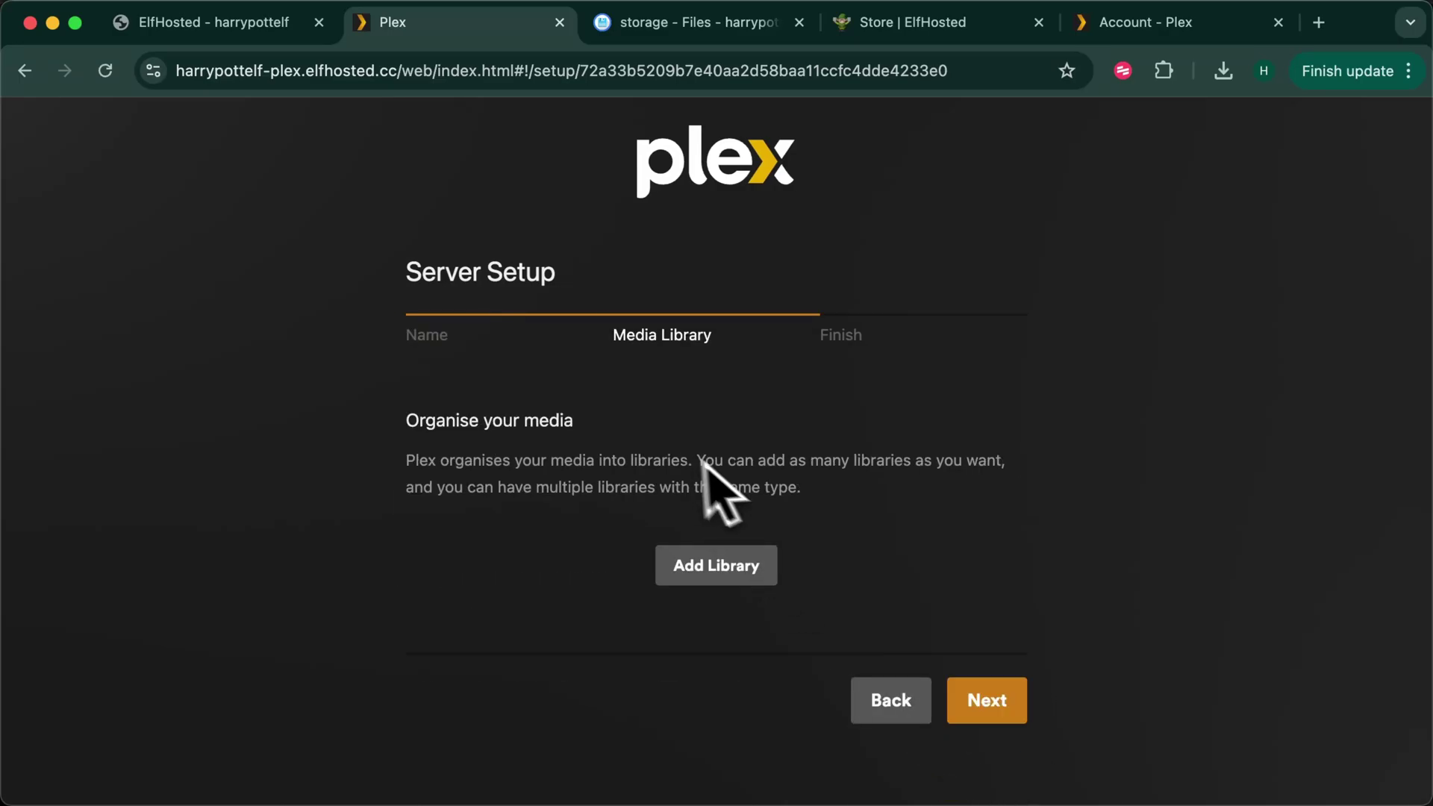
Step: Start a new library of type Films, keeping the default name and language, and proceed to its folder selection
{"action": "left_click", "coordinate": [735, 569]}
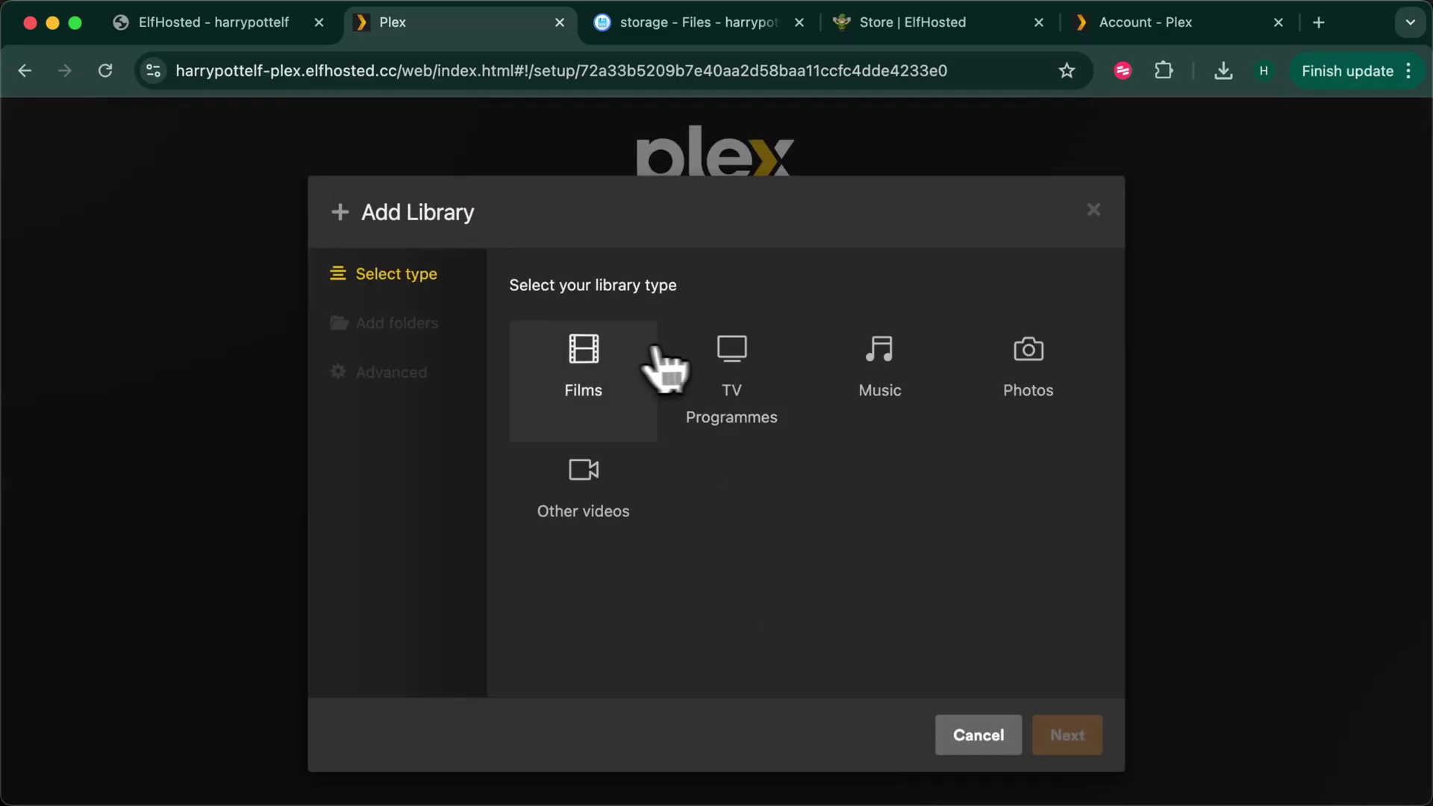
{"action": "left_click", "coordinate": [617, 374]}
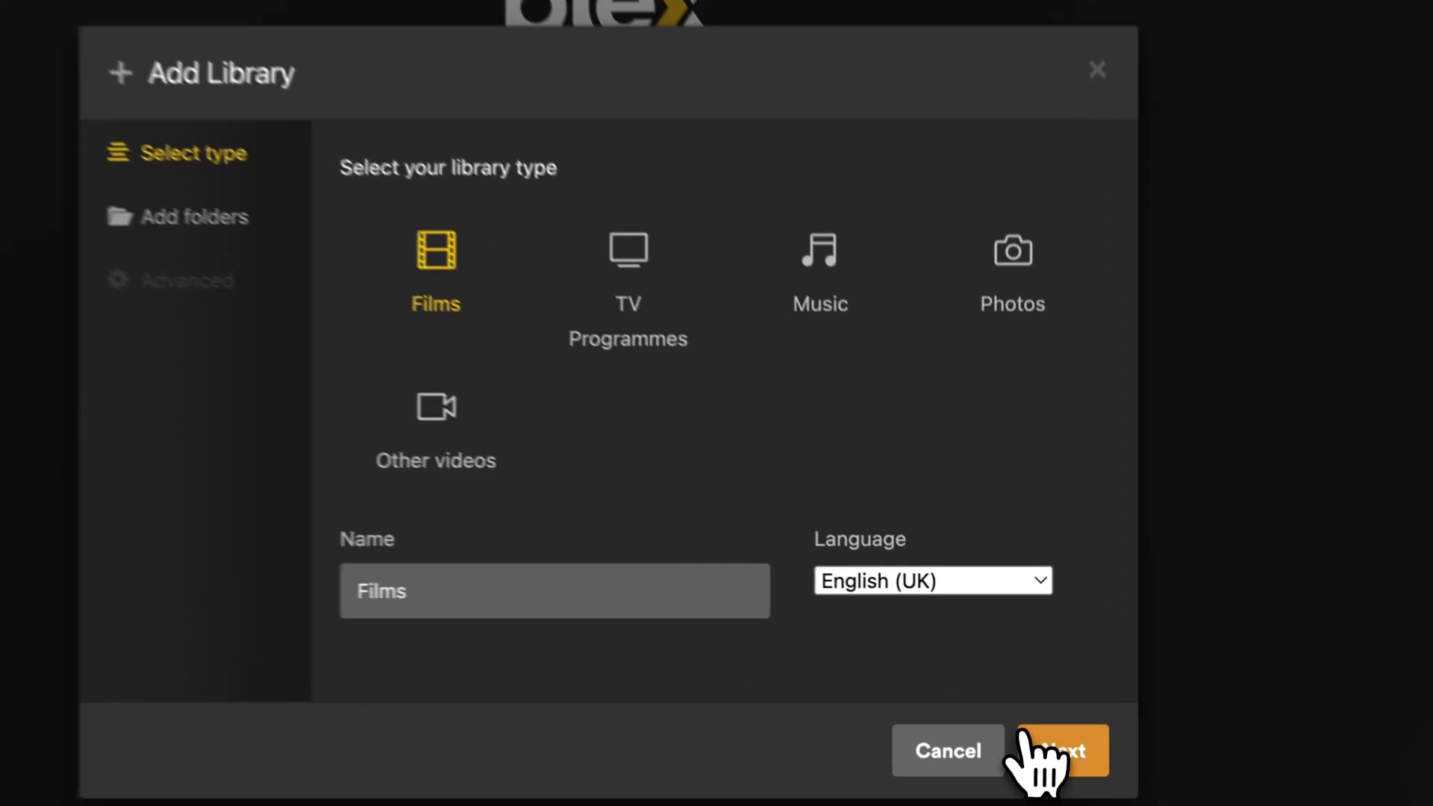
{"action": "left_click", "coordinate": [1067, 736]}
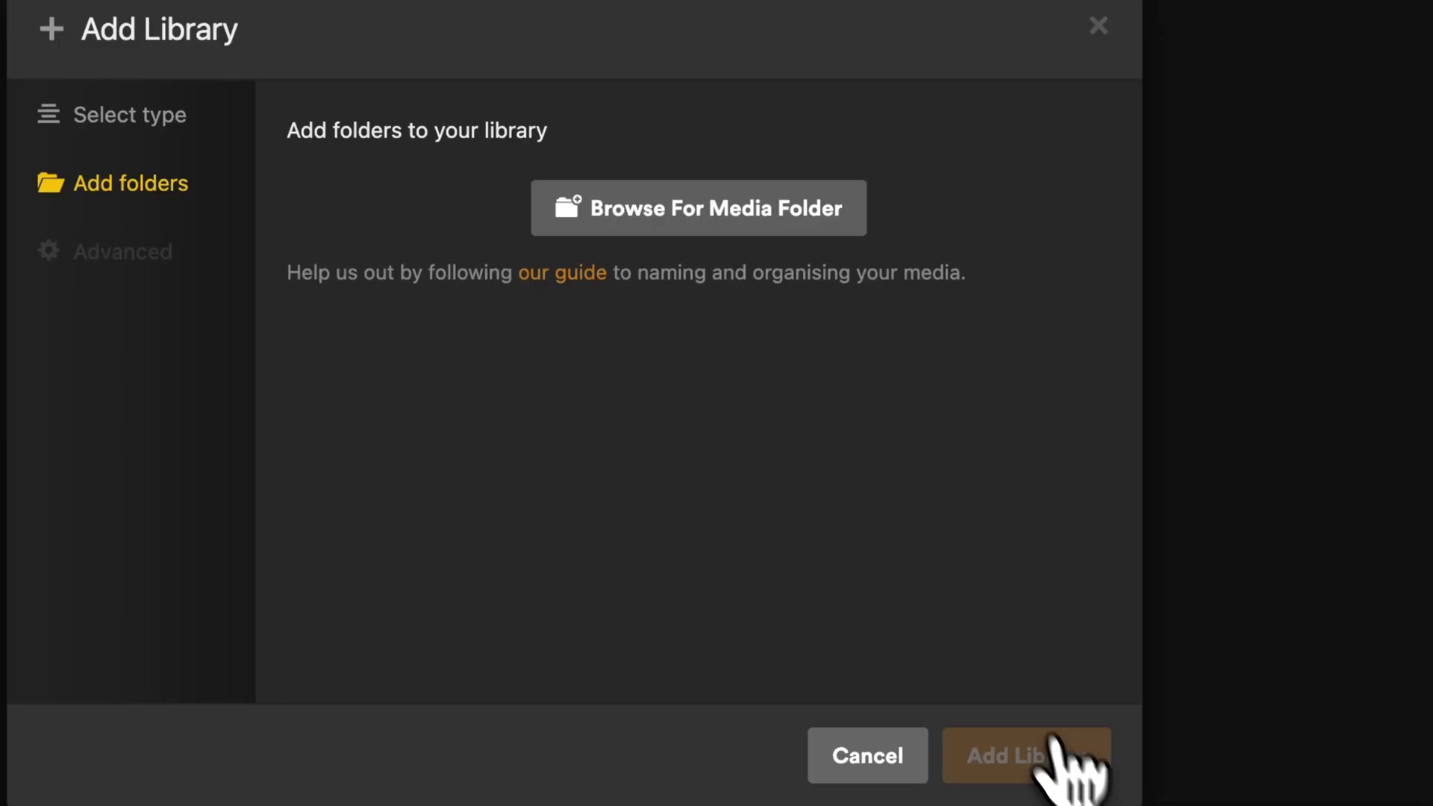
Step: Add the folder /storage/symlinks/movies to the Films library
{"action": "left_click", "coordinate": [791, 224]}
{"action": "scroll", "coordinate": [821, 448], "scroll_direction": "down", "scroll_amount": 10}
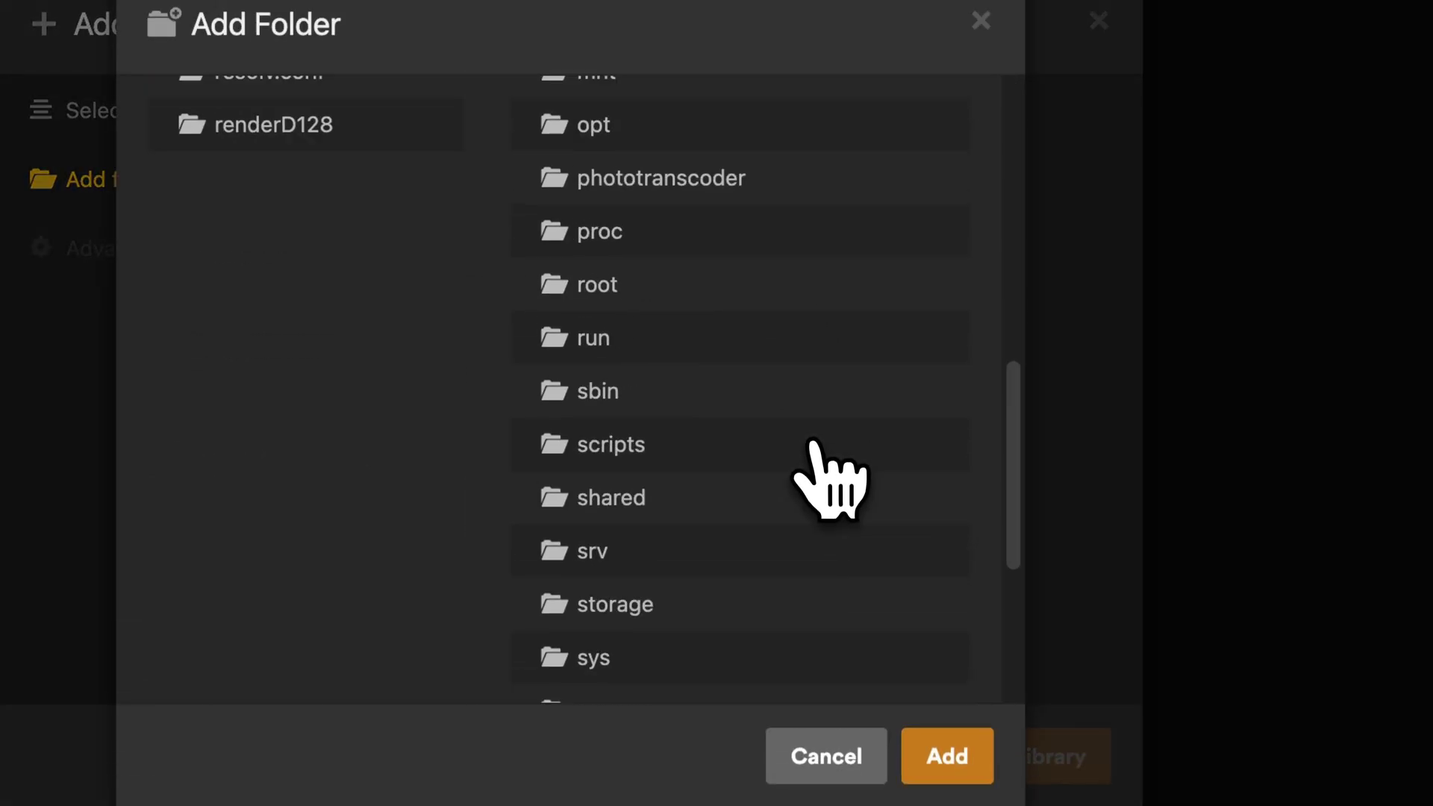
{"action": "scroll", "coordinate": [814, 448], "scroll_direction": "down", "scroll_amount": 3}
{"action": "left_click", "coordinate": [641, 321]}
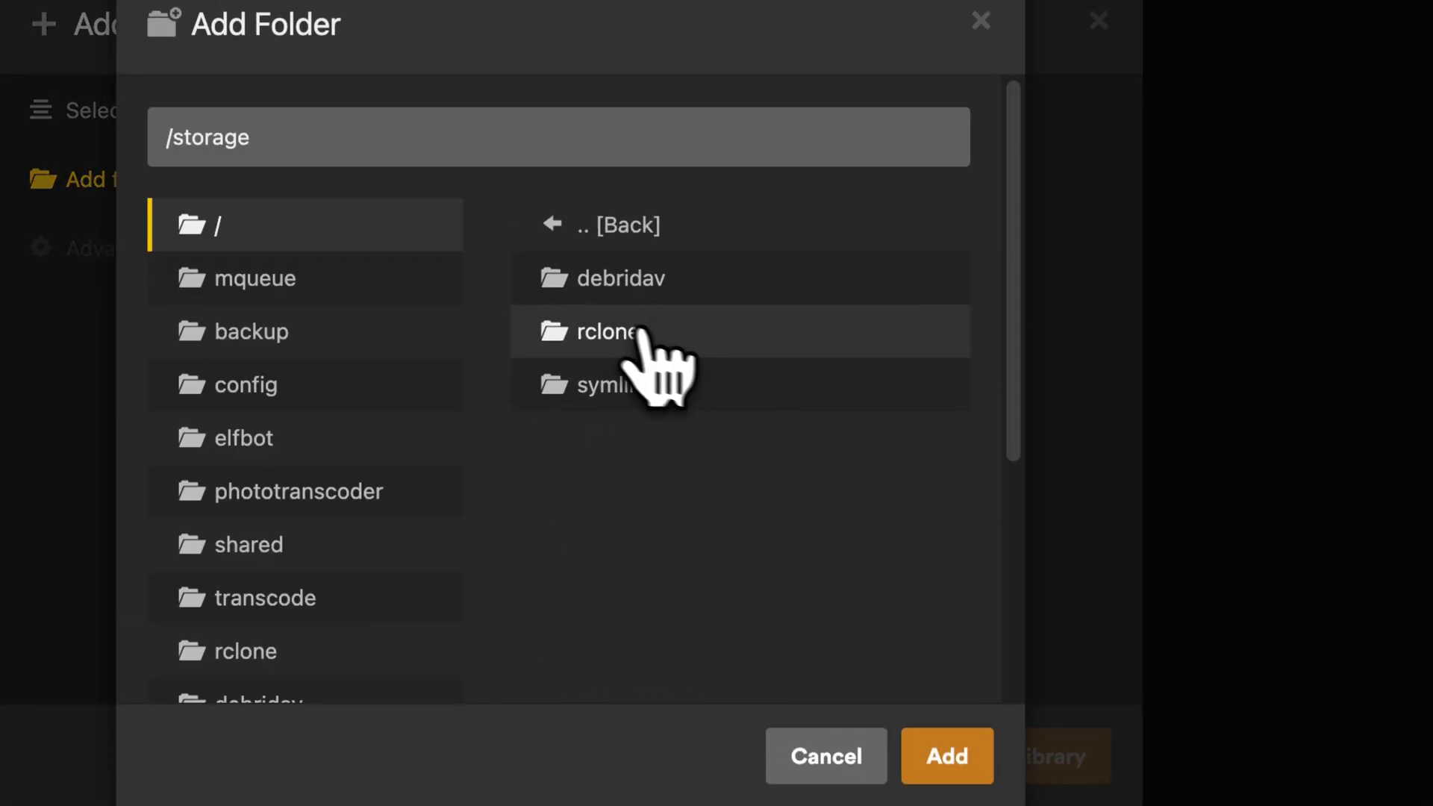
{"action": "left_click", "coordinate": [657, 388]}
{"action": "scroll", "coordinate": [669, 549], "scroll_direction": "down", "scroll_amount": 1}
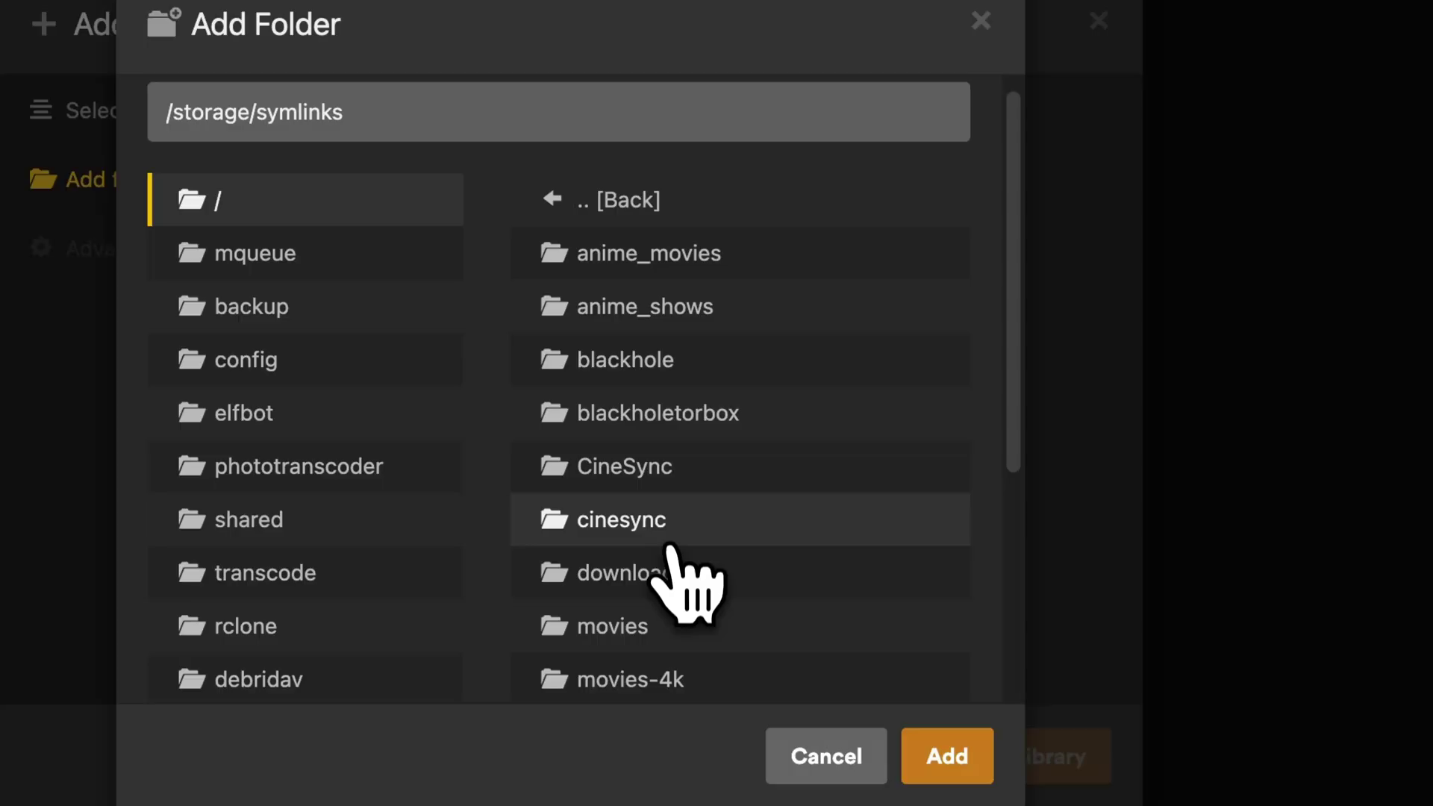
{"action": "scroll", "coordinate": [670, 552], "scroll_direction": "down", "scroll_amount": 2}
{"action": "left_click", "coordinate": [656, 545]}
{"action": "left_click", "coordinate": [948, 752]}
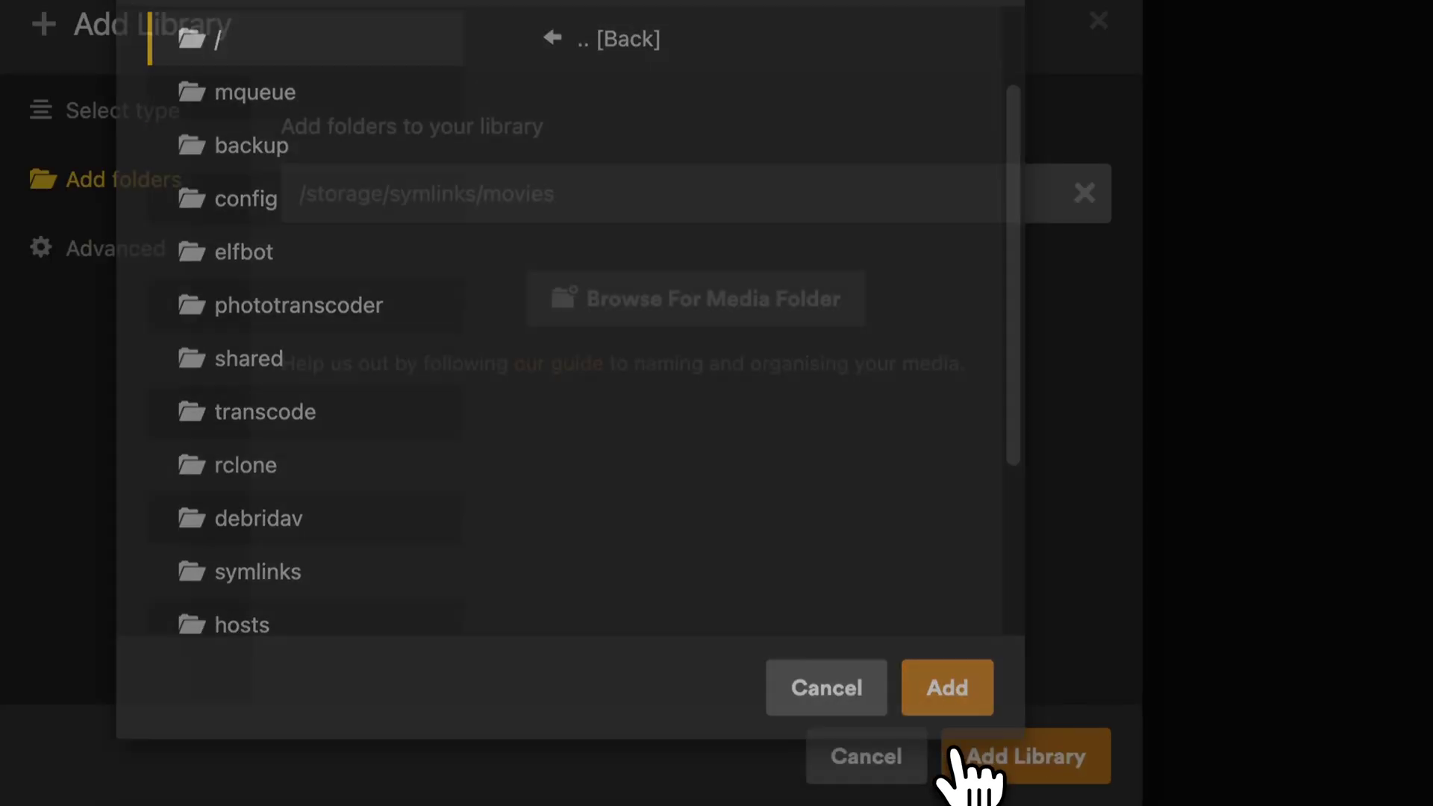
Step: Add the folder /storage/symlinks/movies-4k as a second source and create the Films library
{"action": "left_click", "coordinate": [759, 306]}
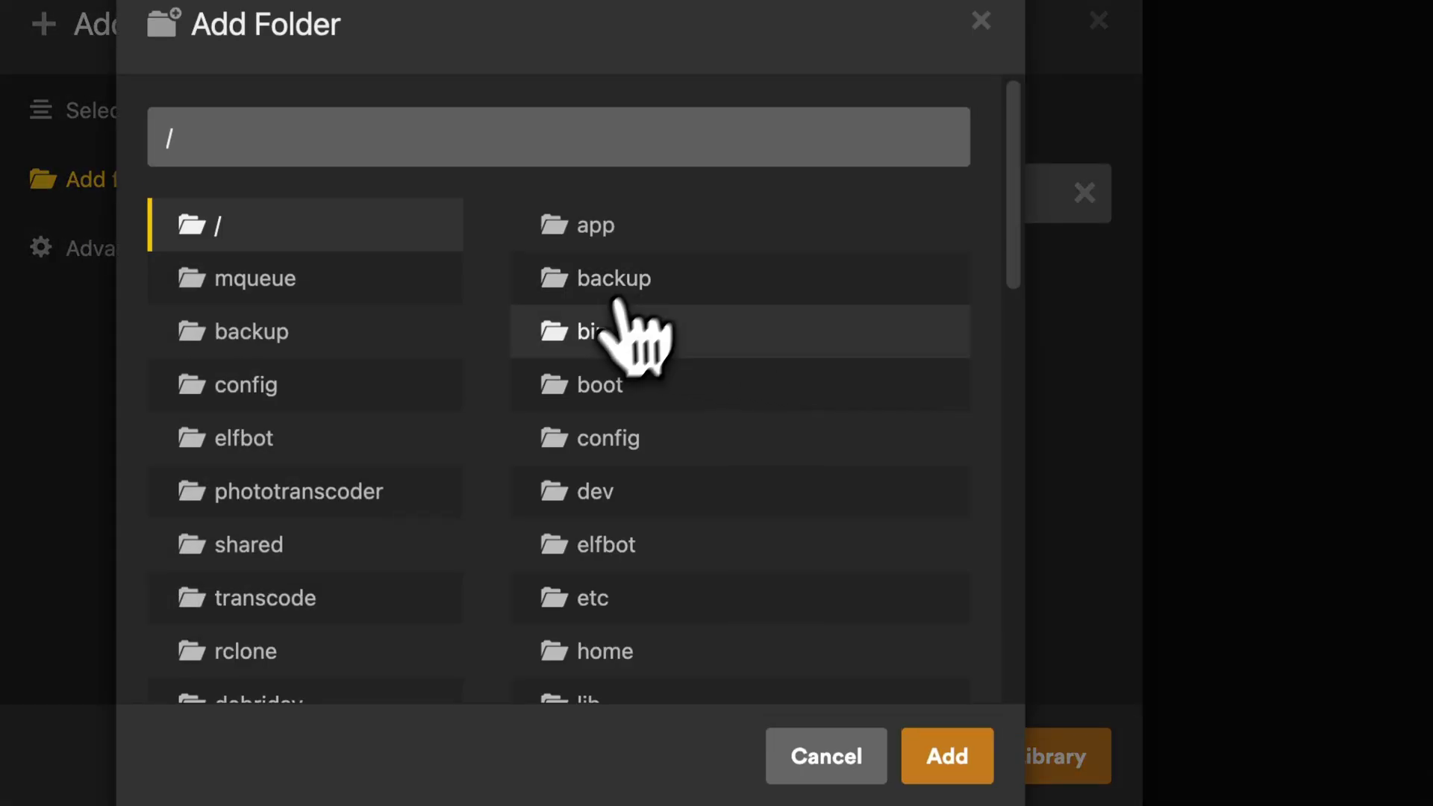
{"action": "scroll", "coordinate": [641, 448], "scroll_direction": "down", "scroll_amount": 15}
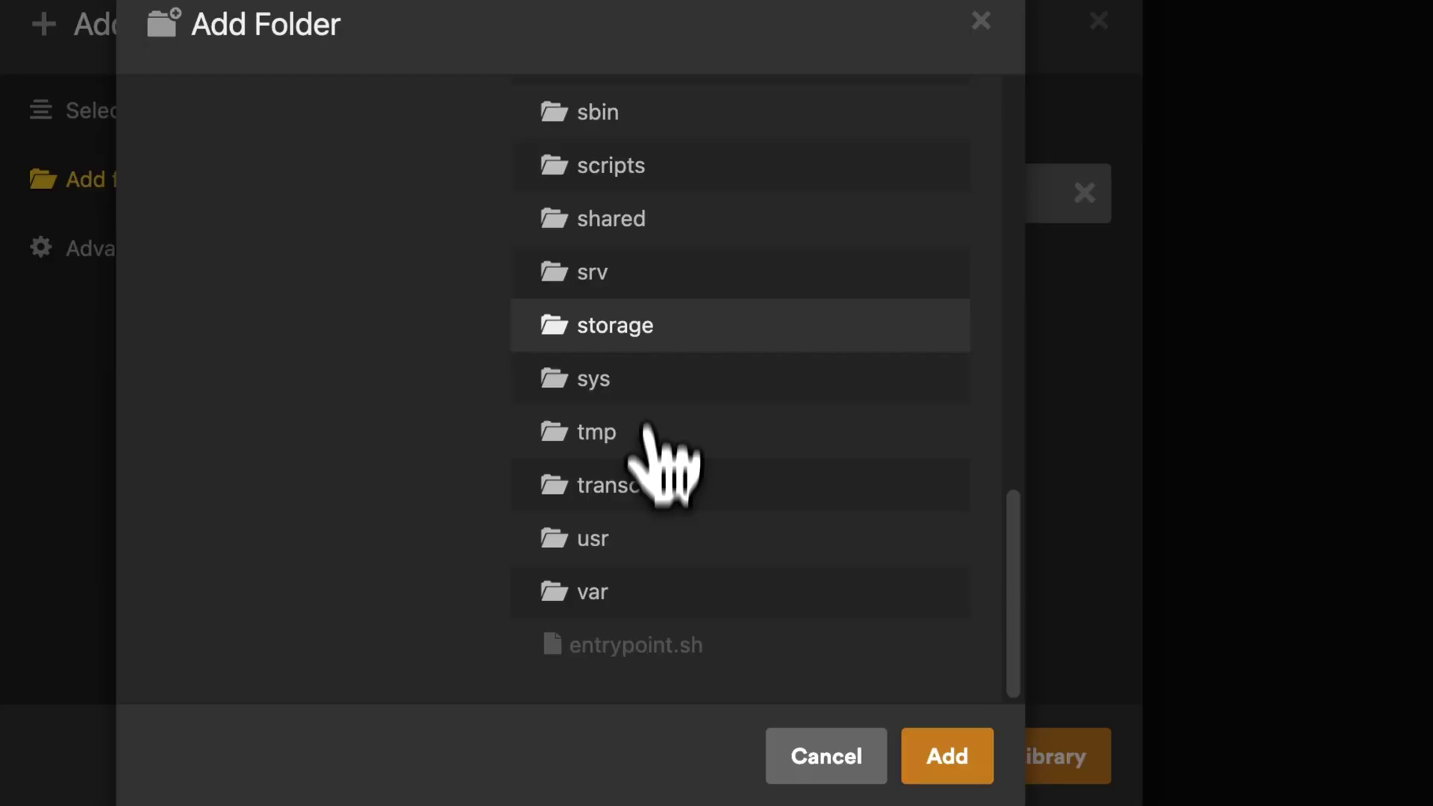
{"action": "left_click", "coordinate": [651, 326]}
{"action": "left_click", "coordinate": [646, 396]}
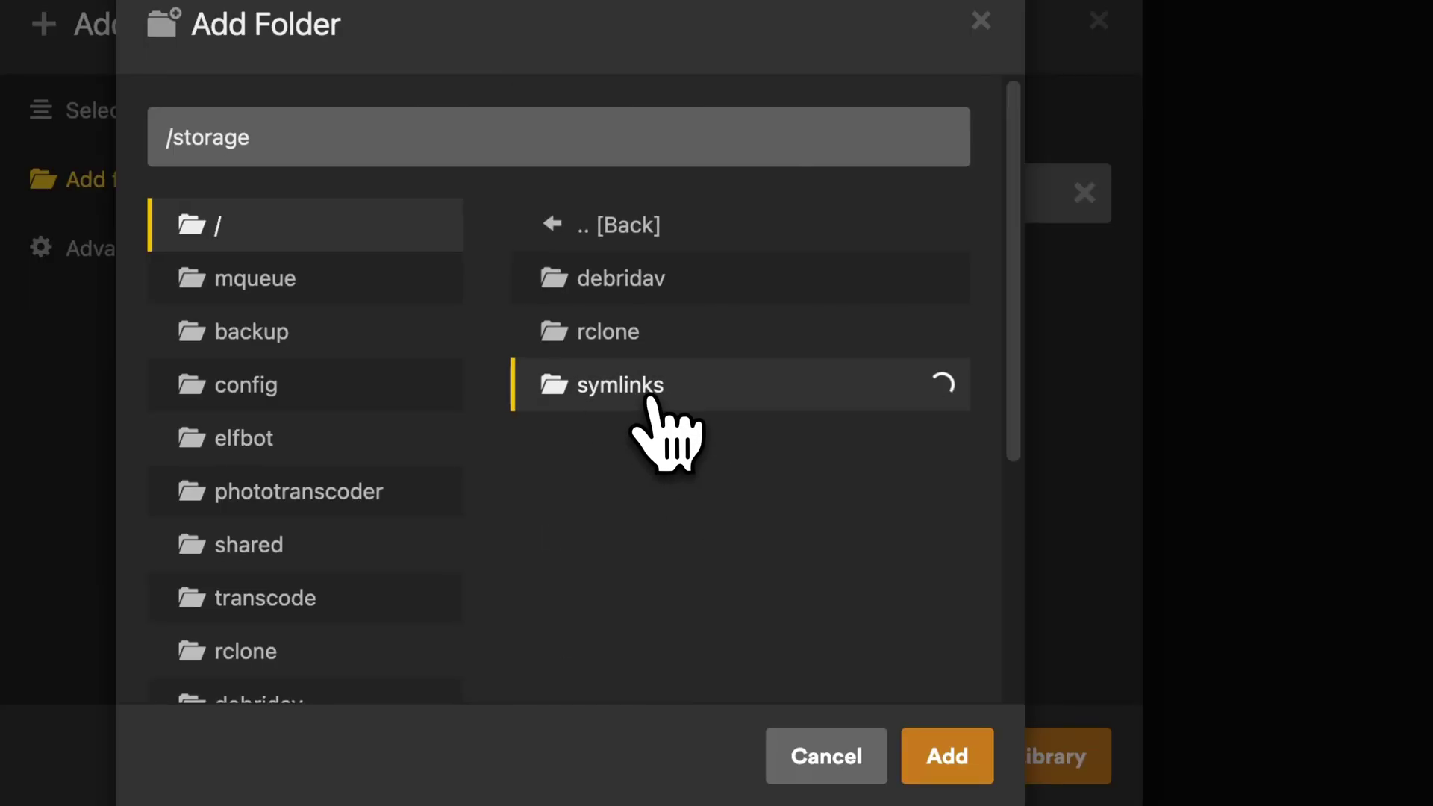
{"action": "scroll", "coordinate": [694, 433], "scroll_direction": "down", "scroll_amount": 5}
{"action": "left_click", "coordinate": [676, 325]}
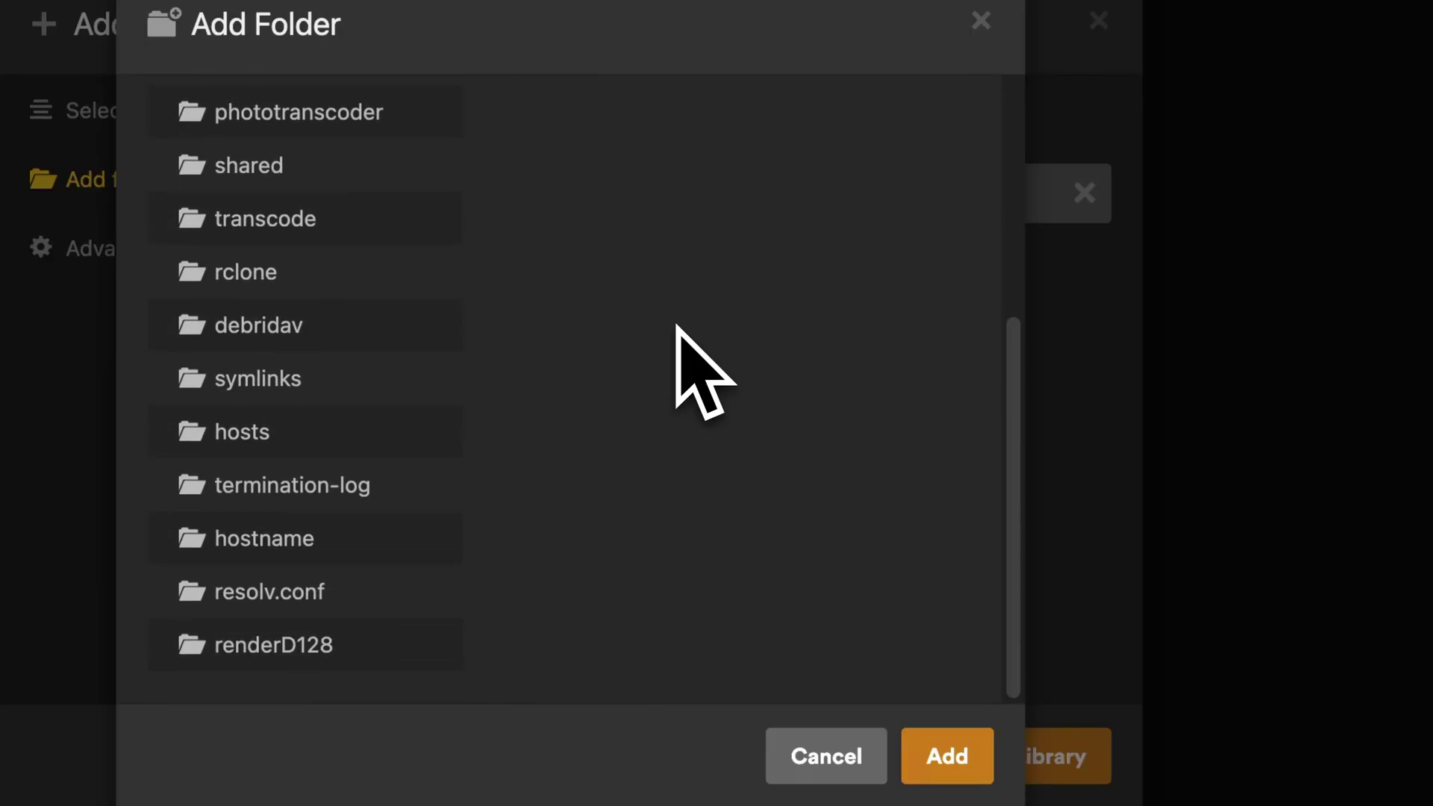
{"action": "left_click", "coordinate": [946, 755]}
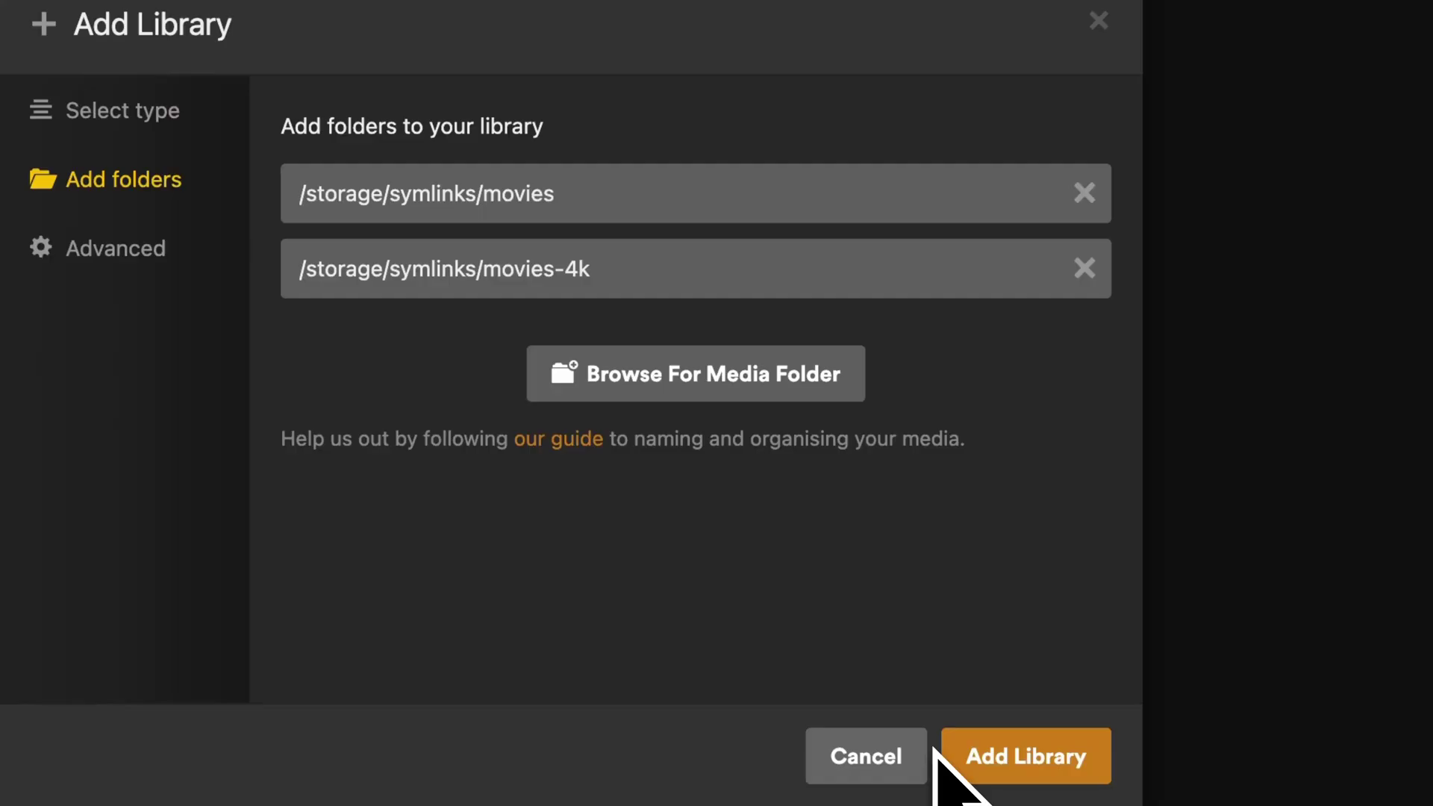
{"action": "left_click", "coordinate": [1052, 768]}
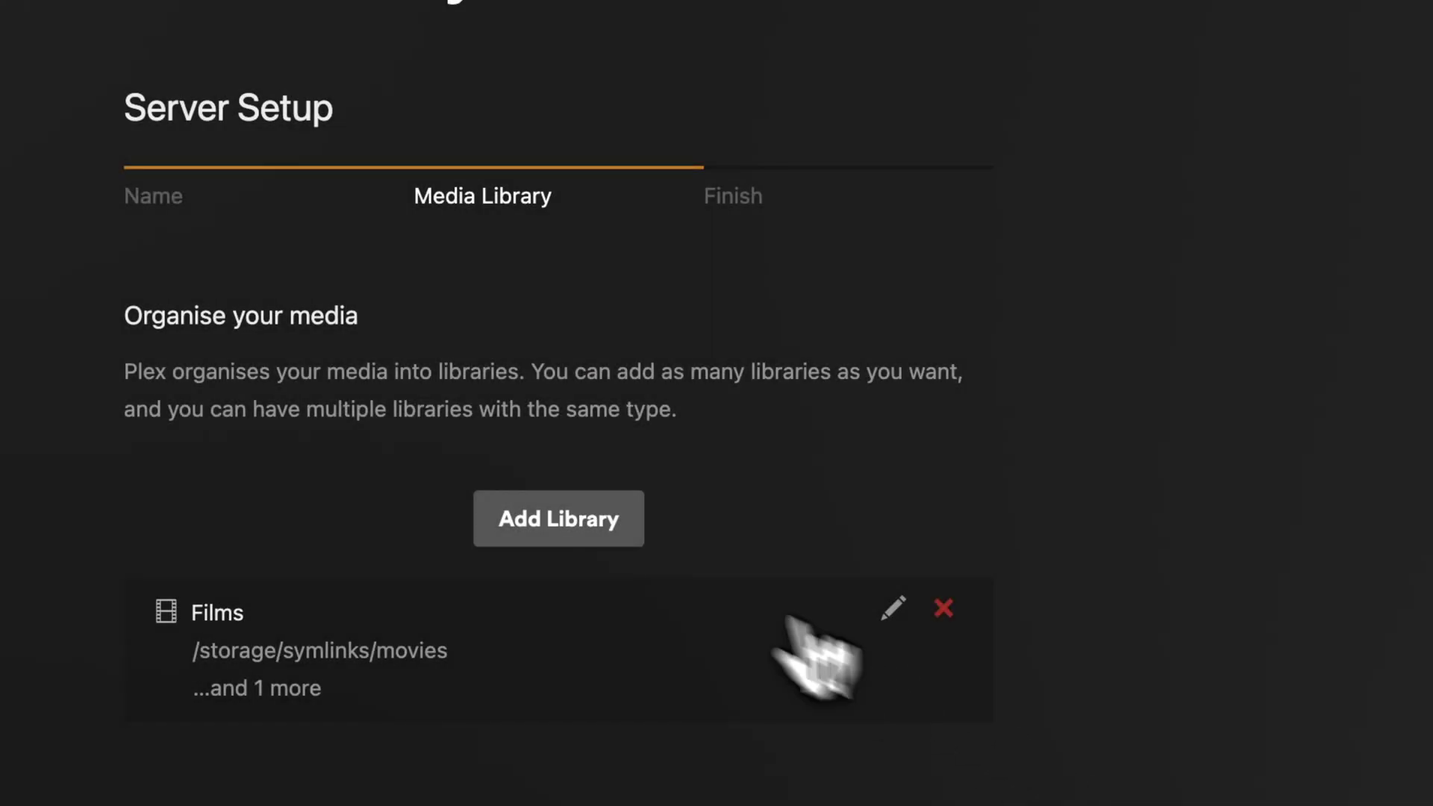
Step: Start another library of type TV Programmes with its default name and proceed to its folder selection
{"action": "left_click", "coordinate": [590, 531]}
{"action": "left_click", "coordinate": [575, 250]}
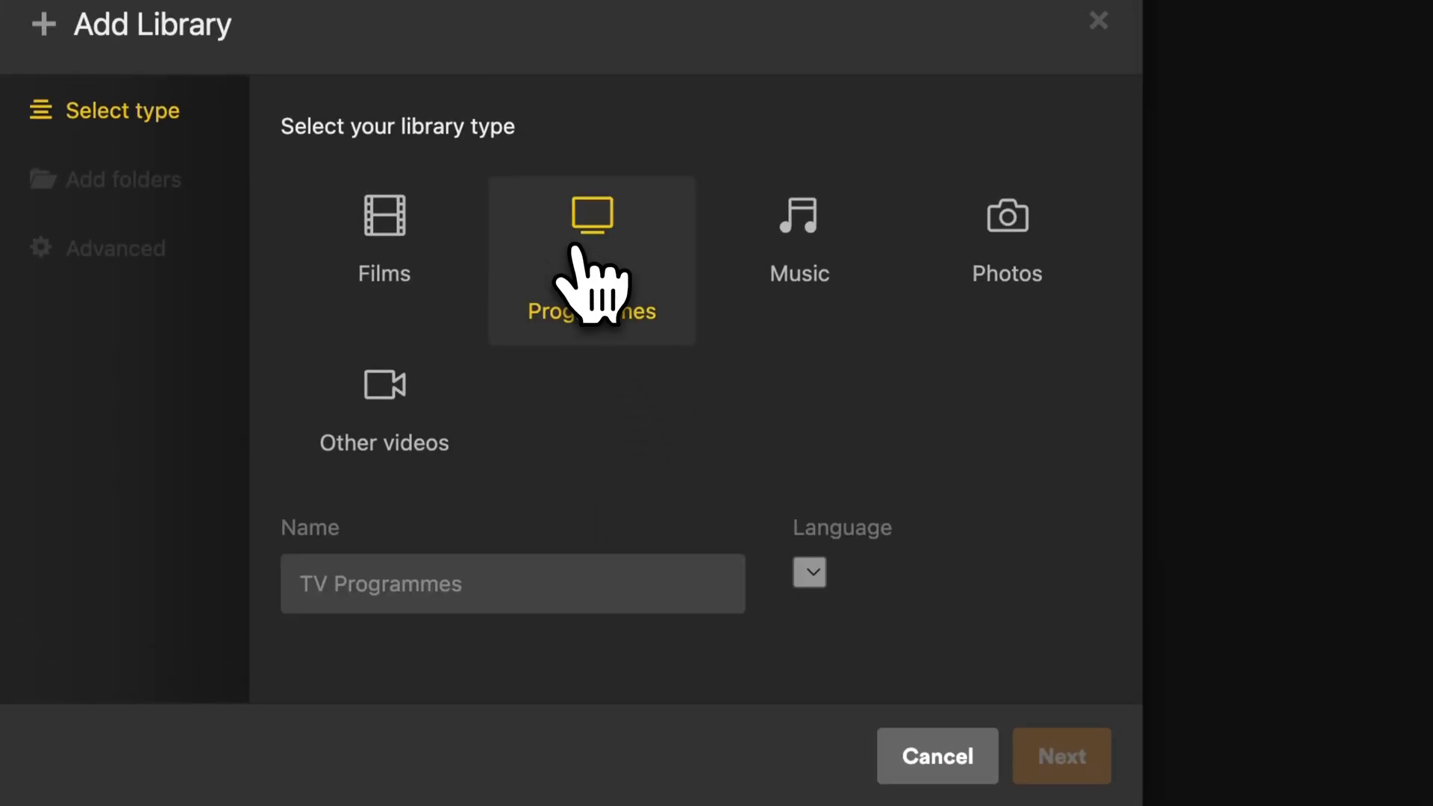
{"action": "left_click", "coordinate": [1053, 759]}
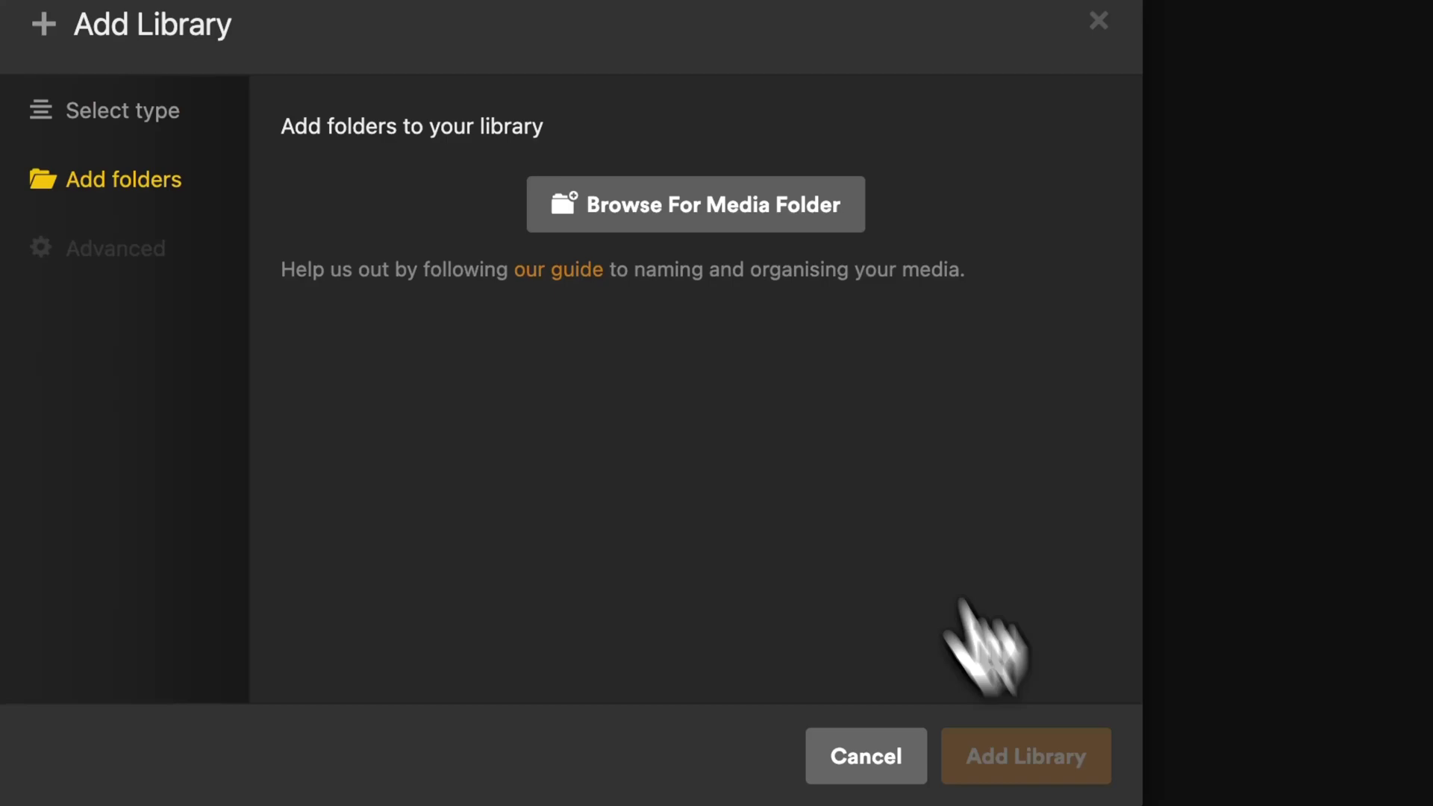
Step: Add the folder /storage/symlinks/series to the TV Programmes library
{"action": "left_click", "coordinate": [784, 249]}
{"action": "scroll", "coordinate": [806, 478], "scroll_direction": "down", "scroll_amount": 10}
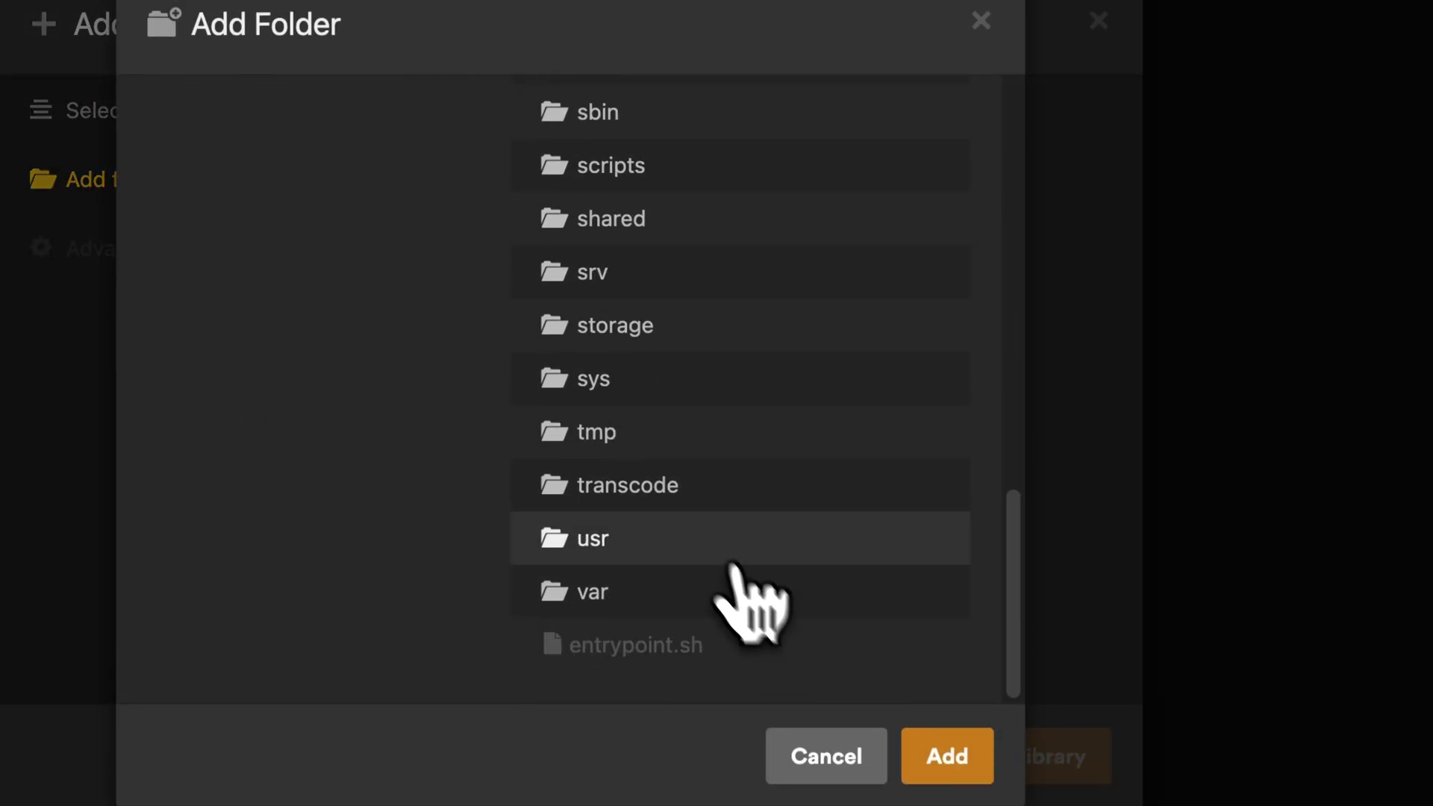
{"action": "left_click", "coordinate": [721, 395]}
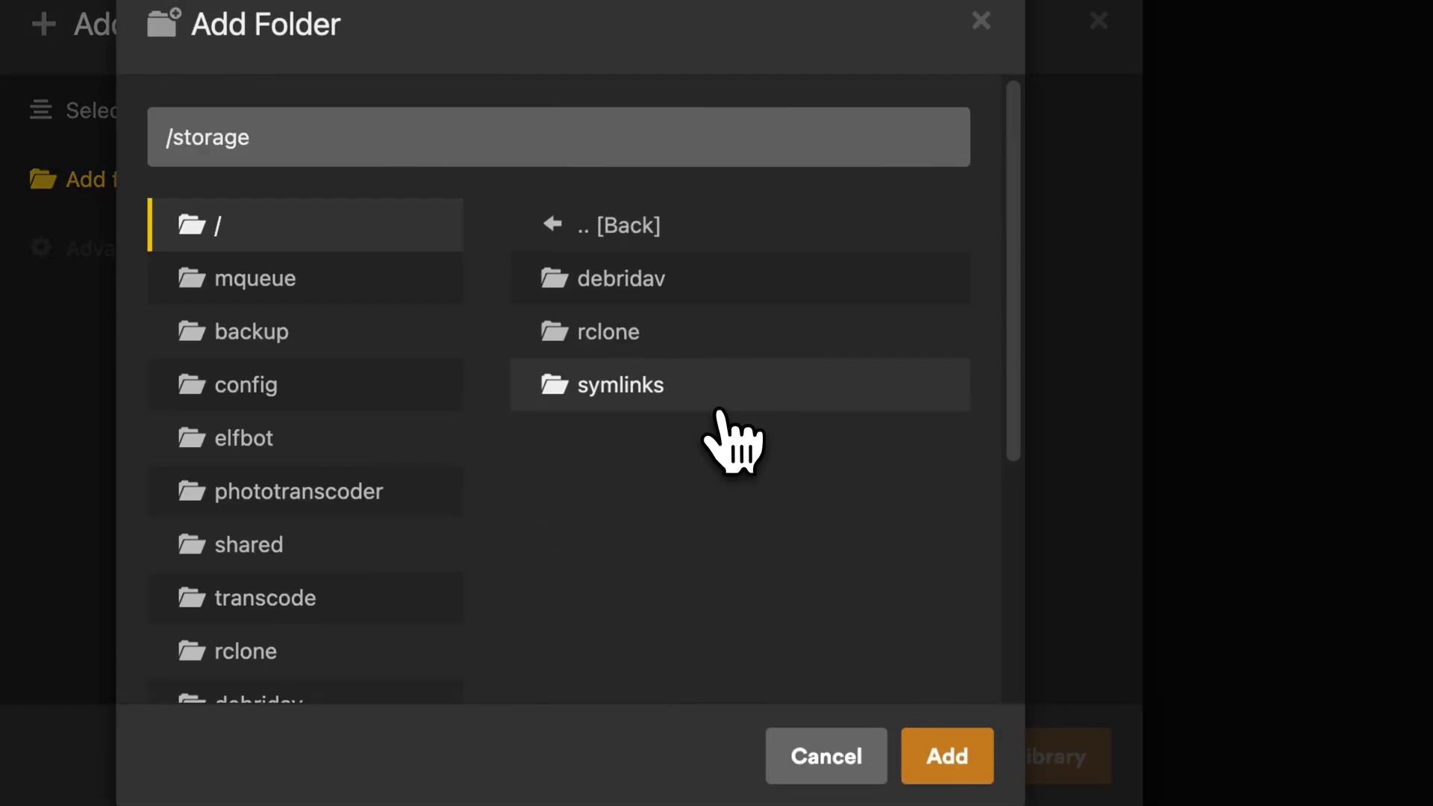
{"action": "scroll", "coordinate": [718, 414], "scroll_direction": "down", "scroll_amount": 5}
{"action": "left_click", "coordinate": [681, 429]}
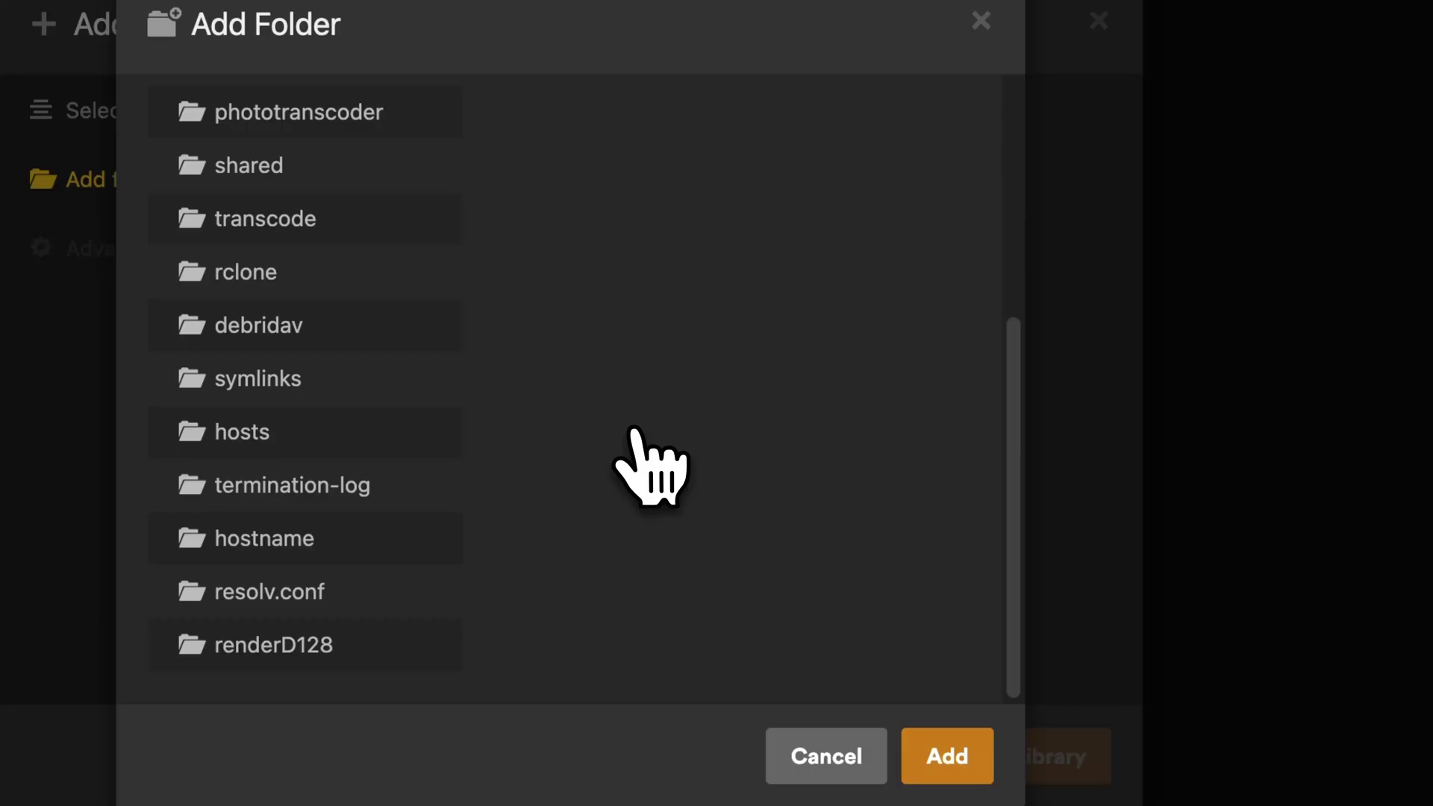
{"action": "left_click", "coordinate": [945, 755]}
Step: Add the folder /storage/symlinks/series-4k as a second source and create the TV Programmes library
{"action": "left_click", "coordinate": [700, 302]}
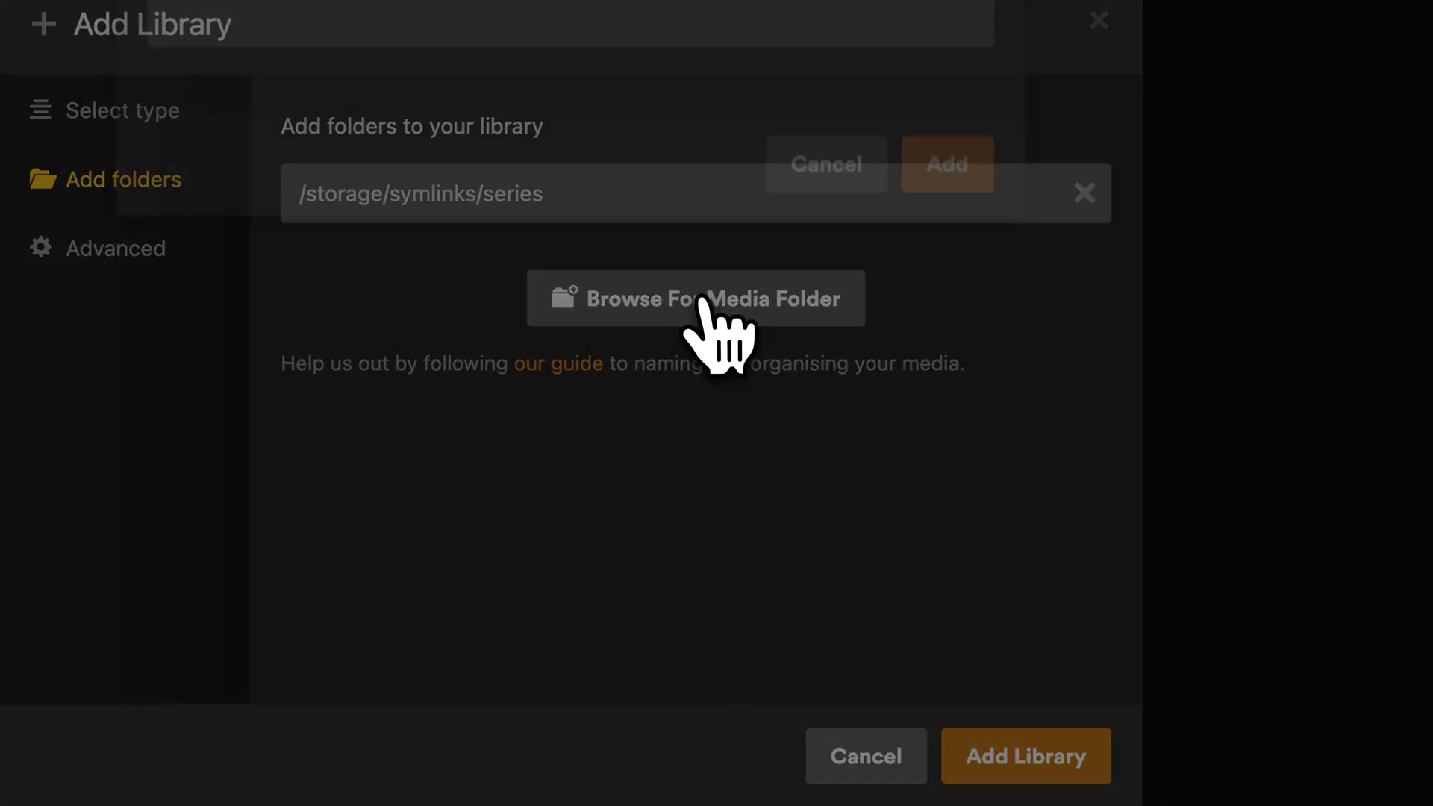
{"action": "scroll", "coordinate": [836, 336], "scroll_direction": "down", "scroll_amount": 10}
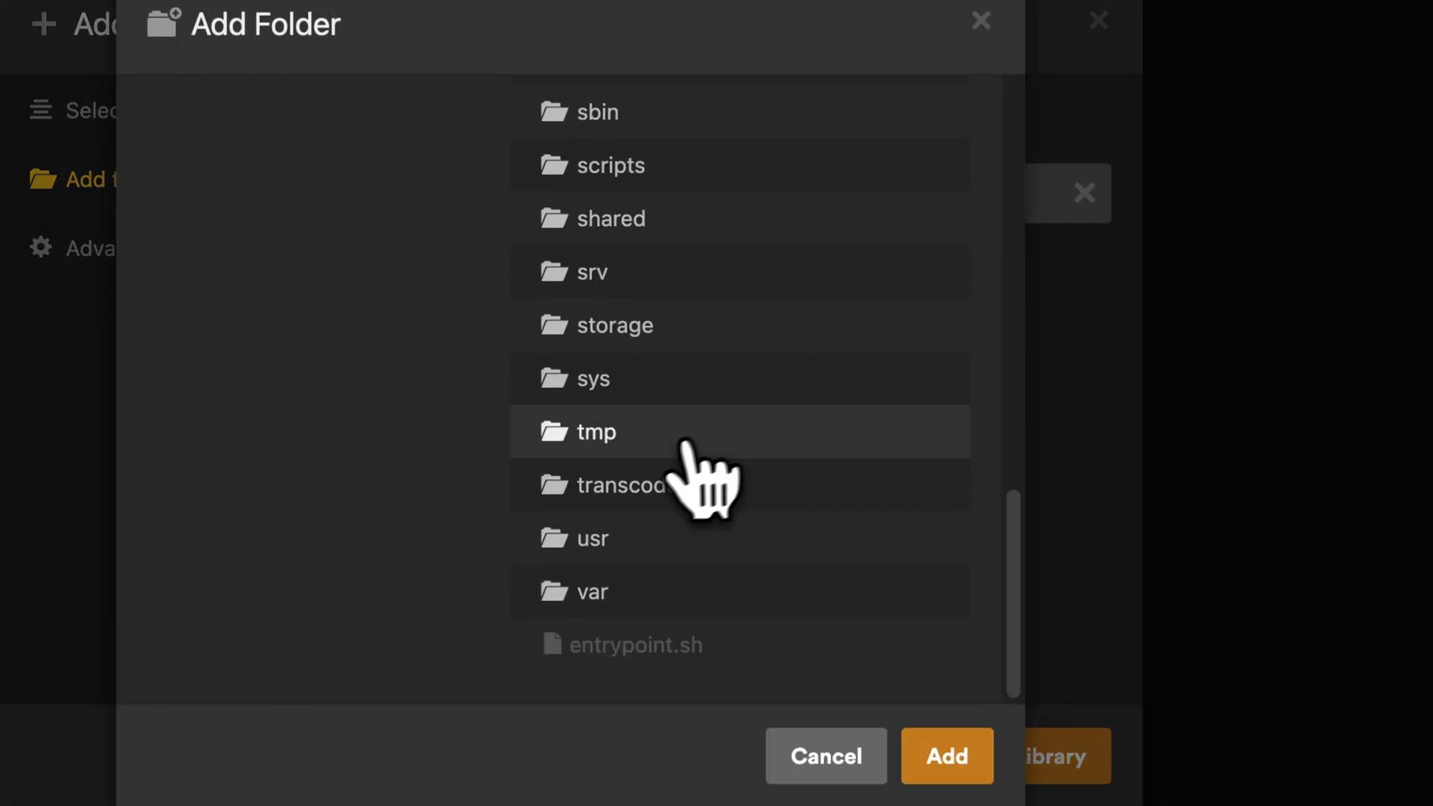
{"action": "left_click", "coordinate": [672, 322]}
{"action": "scroll", "coordinate": [711, 362], "scroll_direction": "down", "scroll_amount": 5}
{"action": "scroll", "coordinate": [711, 362], "scroll_direction": "up", "scroll_amount": 5}
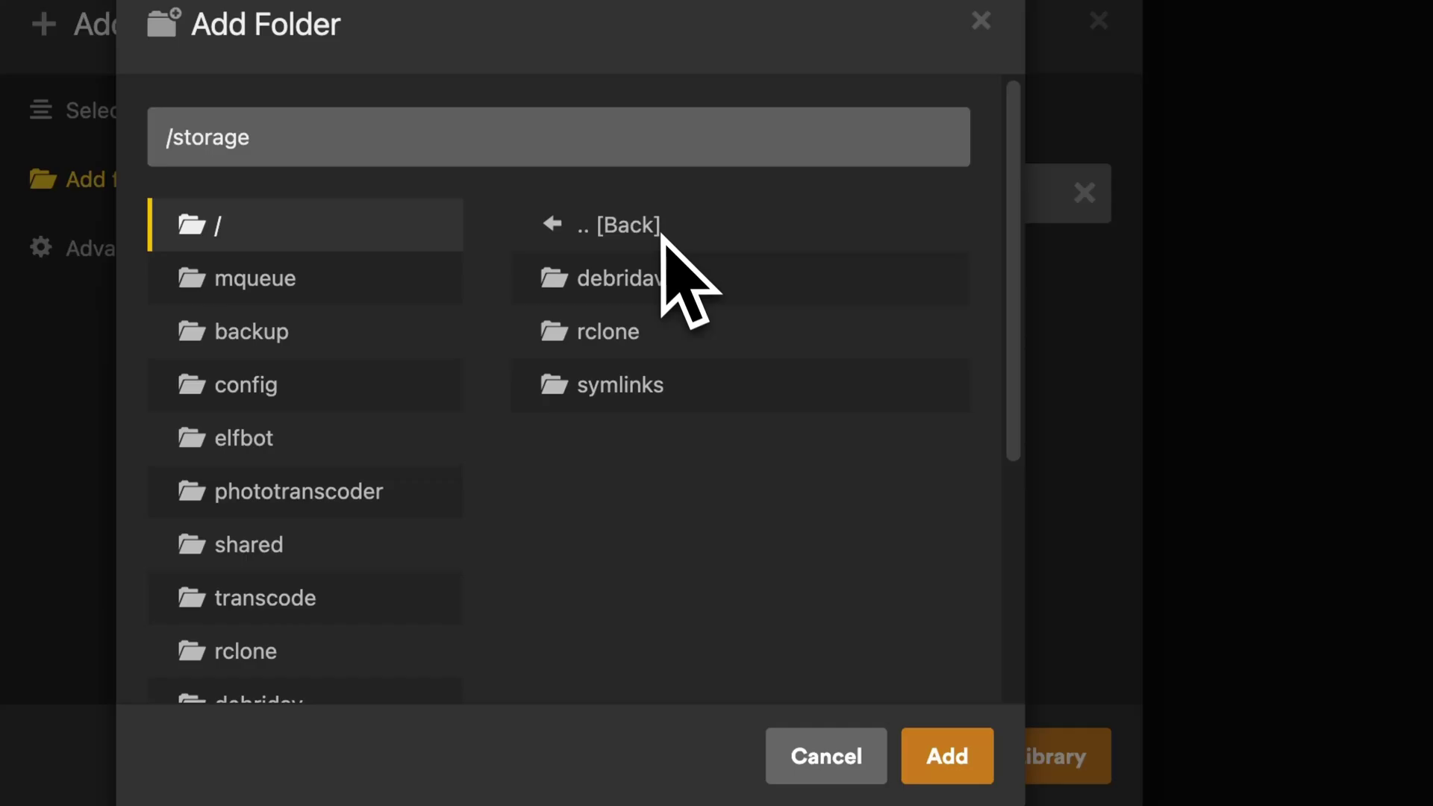
{"action": "left_click", "coordinate": [642, 392]}
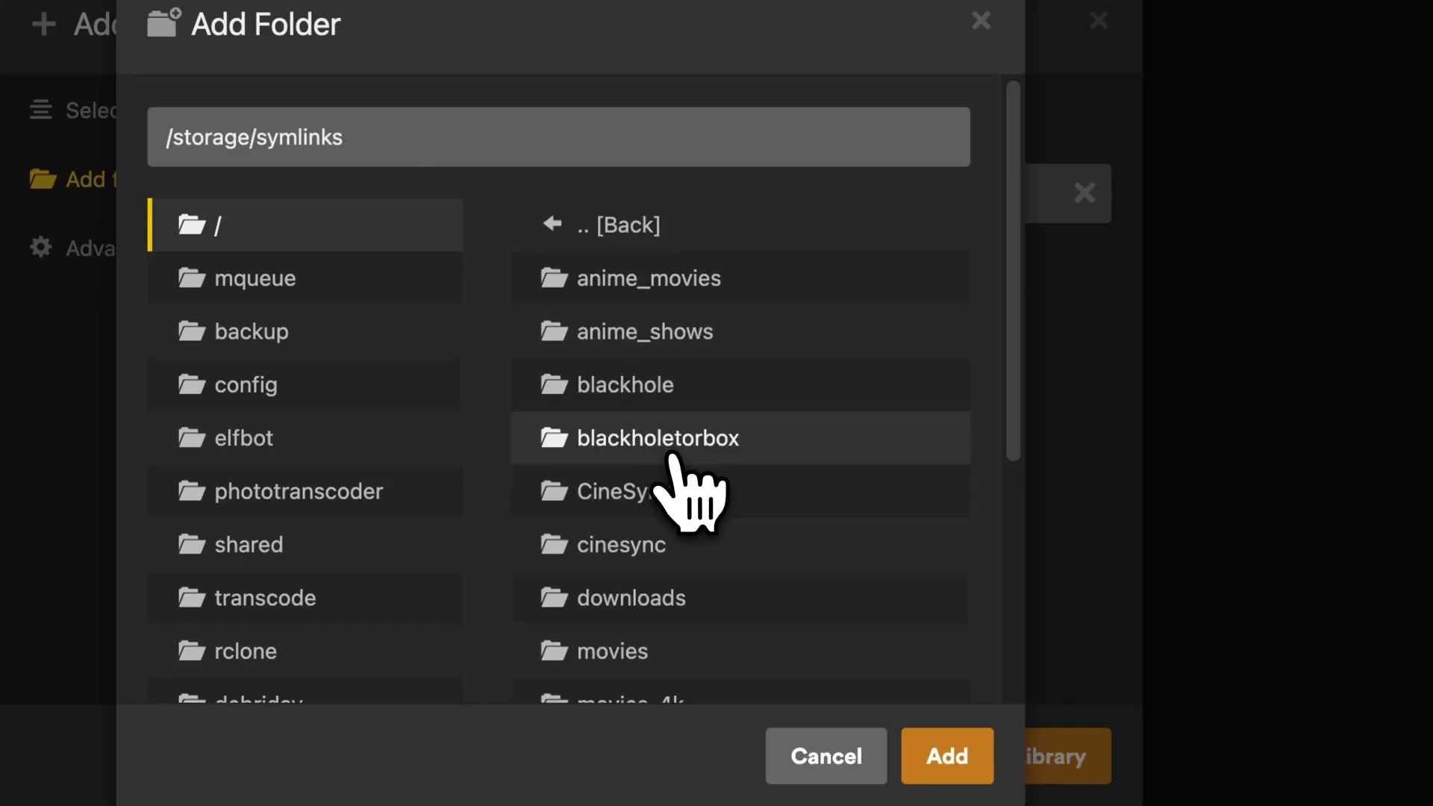
{"action": "scroll", "coordinate": [673, 456], "scroll_direction": "down", "scroll_amount": 5}
{"action": "left_click", "coordinate": [664, 483]}
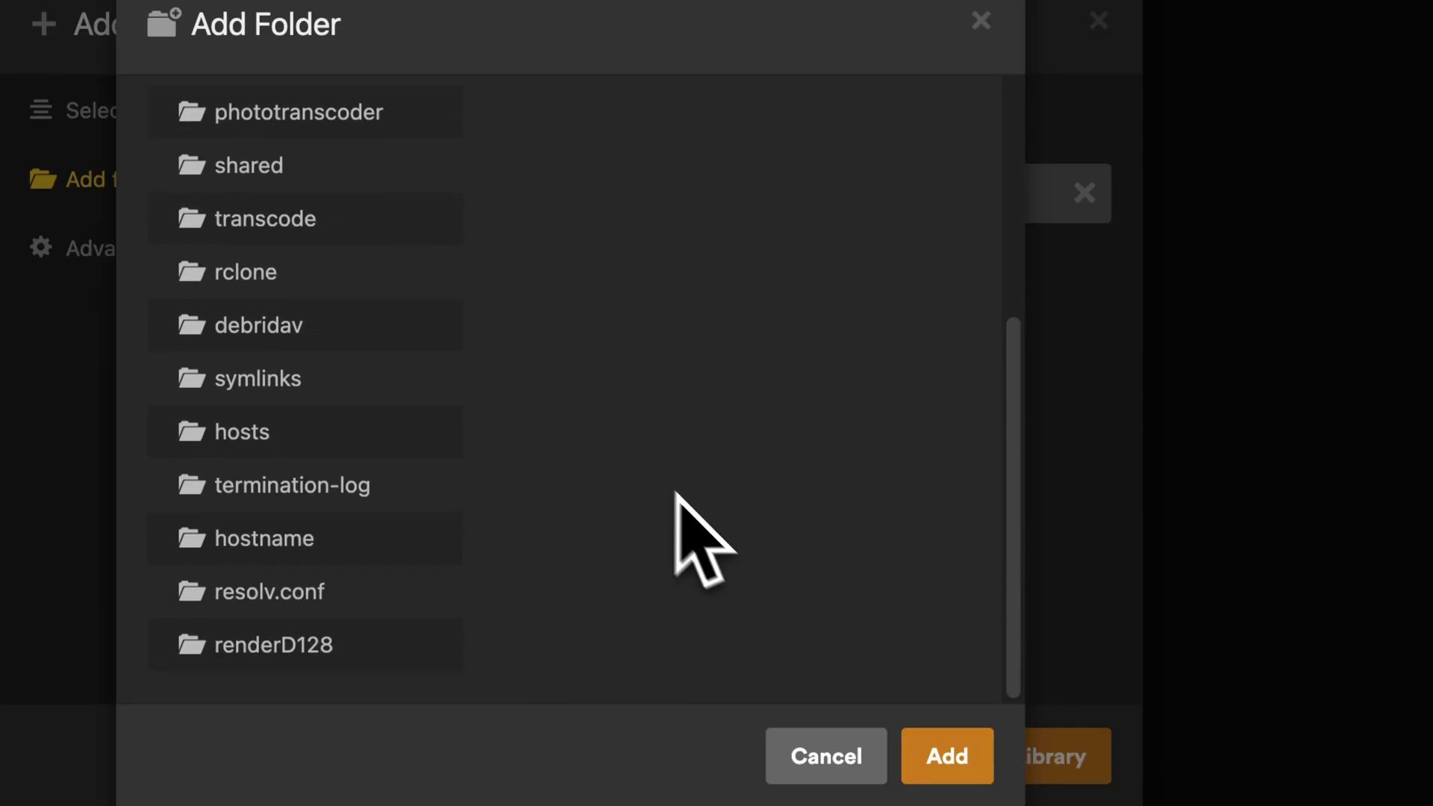
{"action": "left_click", "coordinate": [947, 760]}
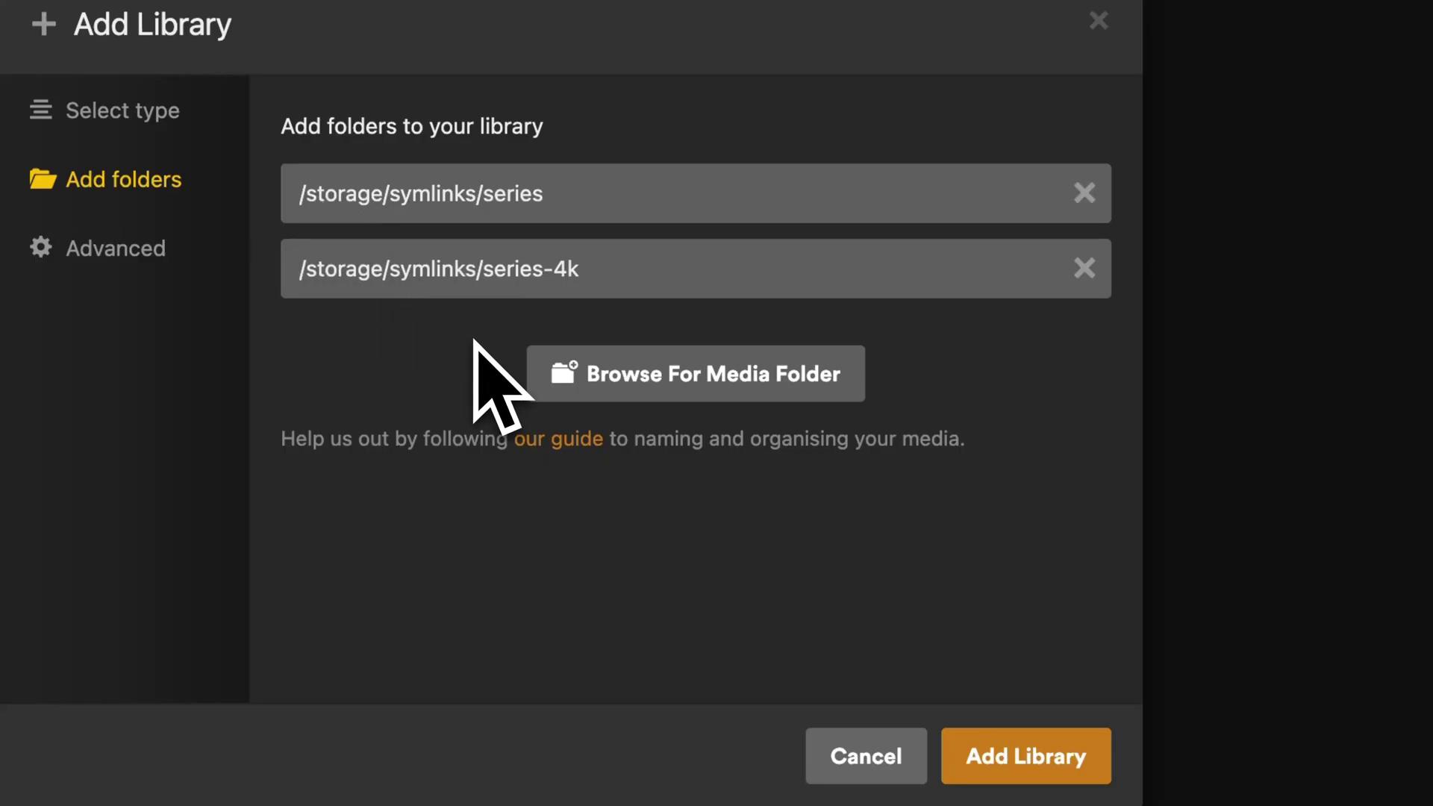
{"action": "left_click", "coordinate": [993, 751]}
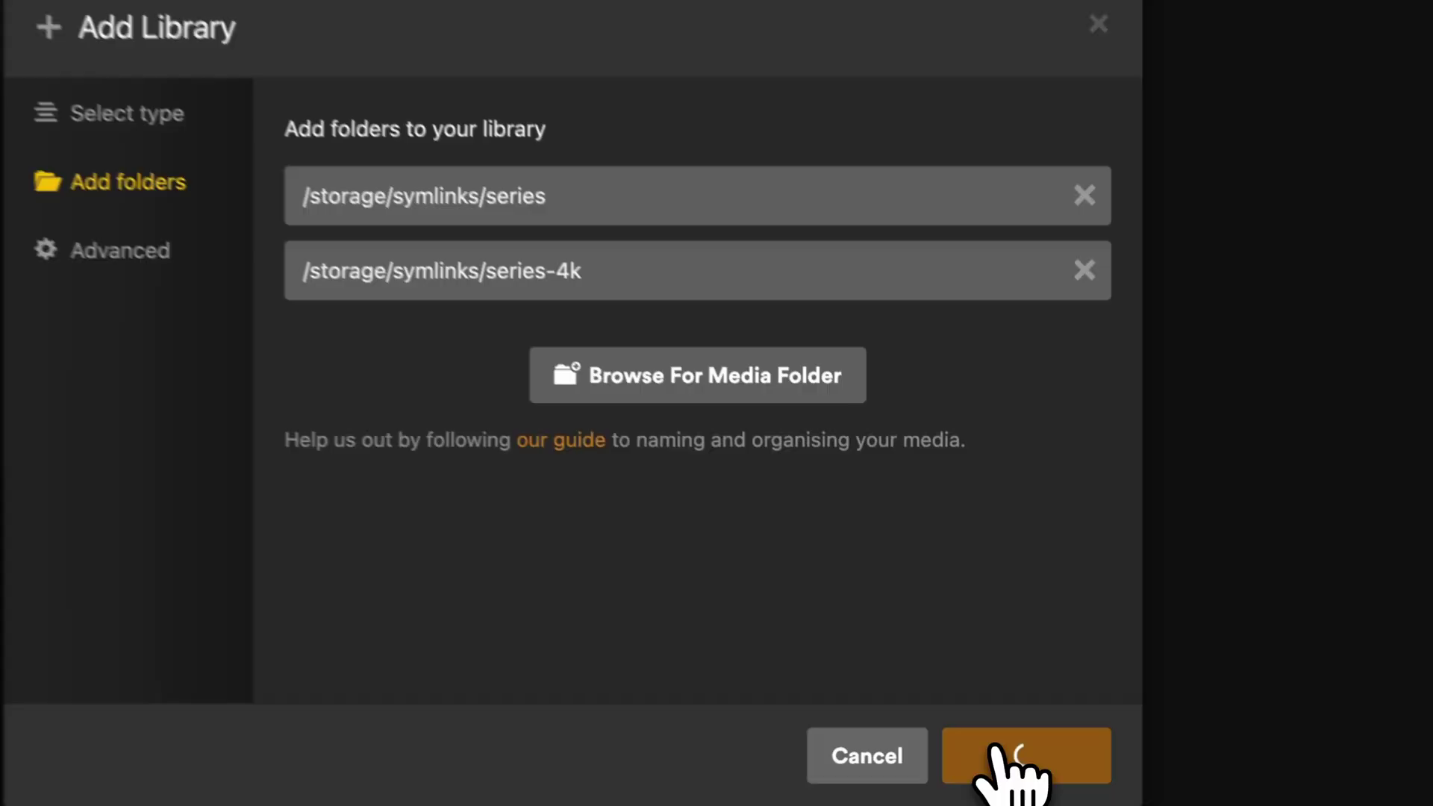
Step: Accept the two media libraries and finish the Plex server setup
{"action": "scroll", "coordinate": [1023, 758], "scroll_direction": "down", "scroll_amount": 3}
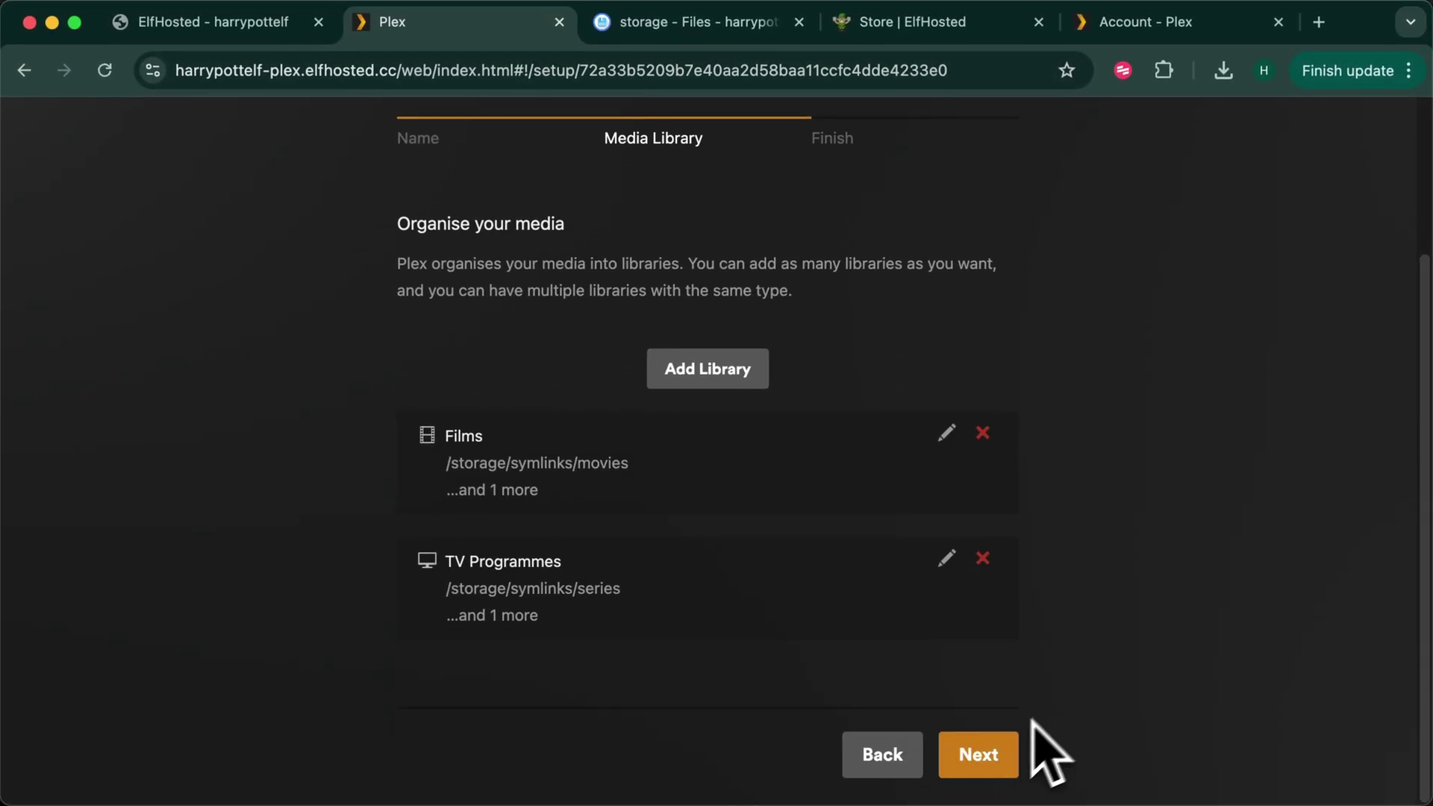
{"action": "left_click", "coordinate": [1004, 758]}
{"action": "left_click", "coordinate": [995, 750]}
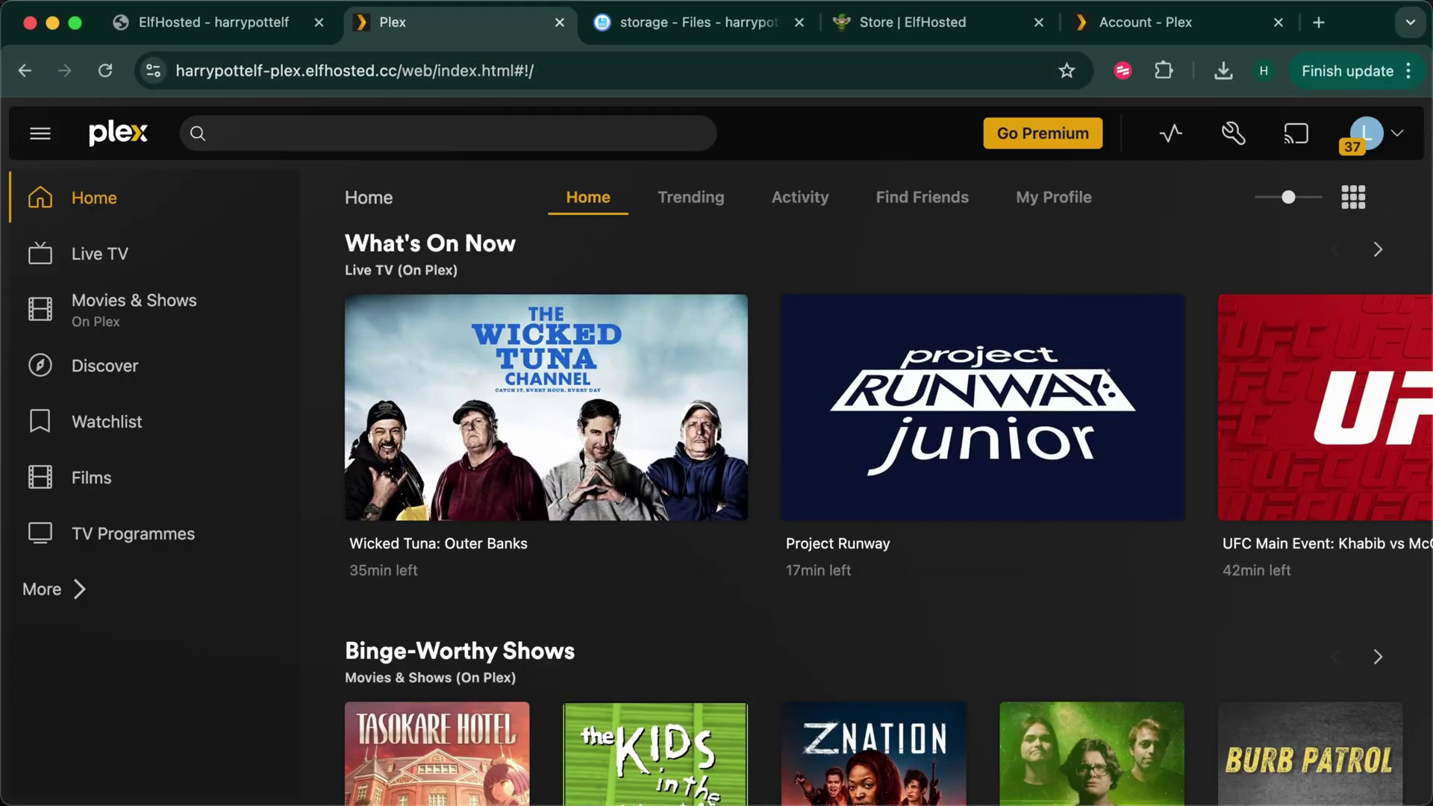
Step: Switch to the ElfHosted dashboard, launch the standard Radarr app and go to its Connect settings
{"action": "key", "text": "super+1"}
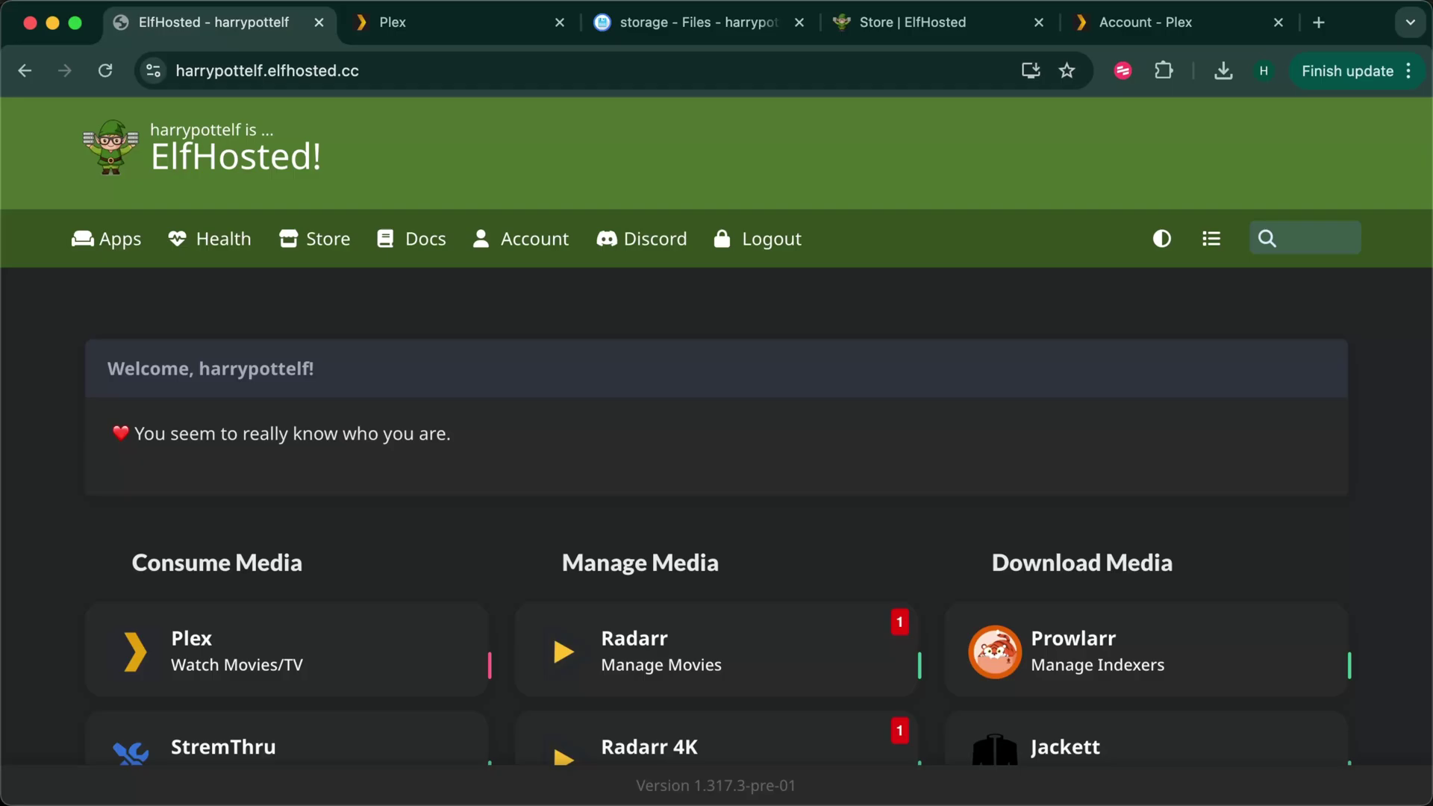
{"action": "left_click", "coordinate": [727, 642]}
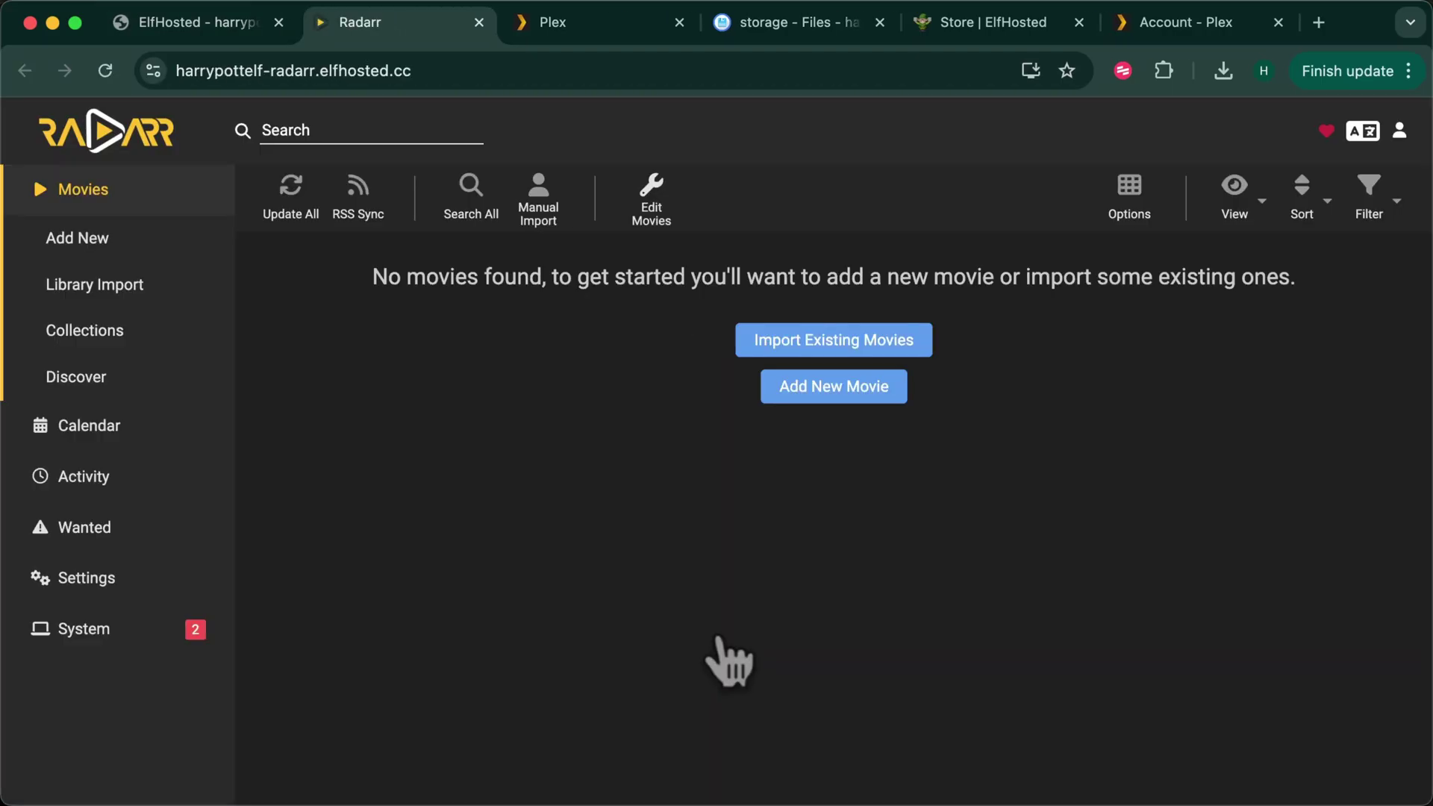
{"action": "left_click", "coordinate": [145, 576]}
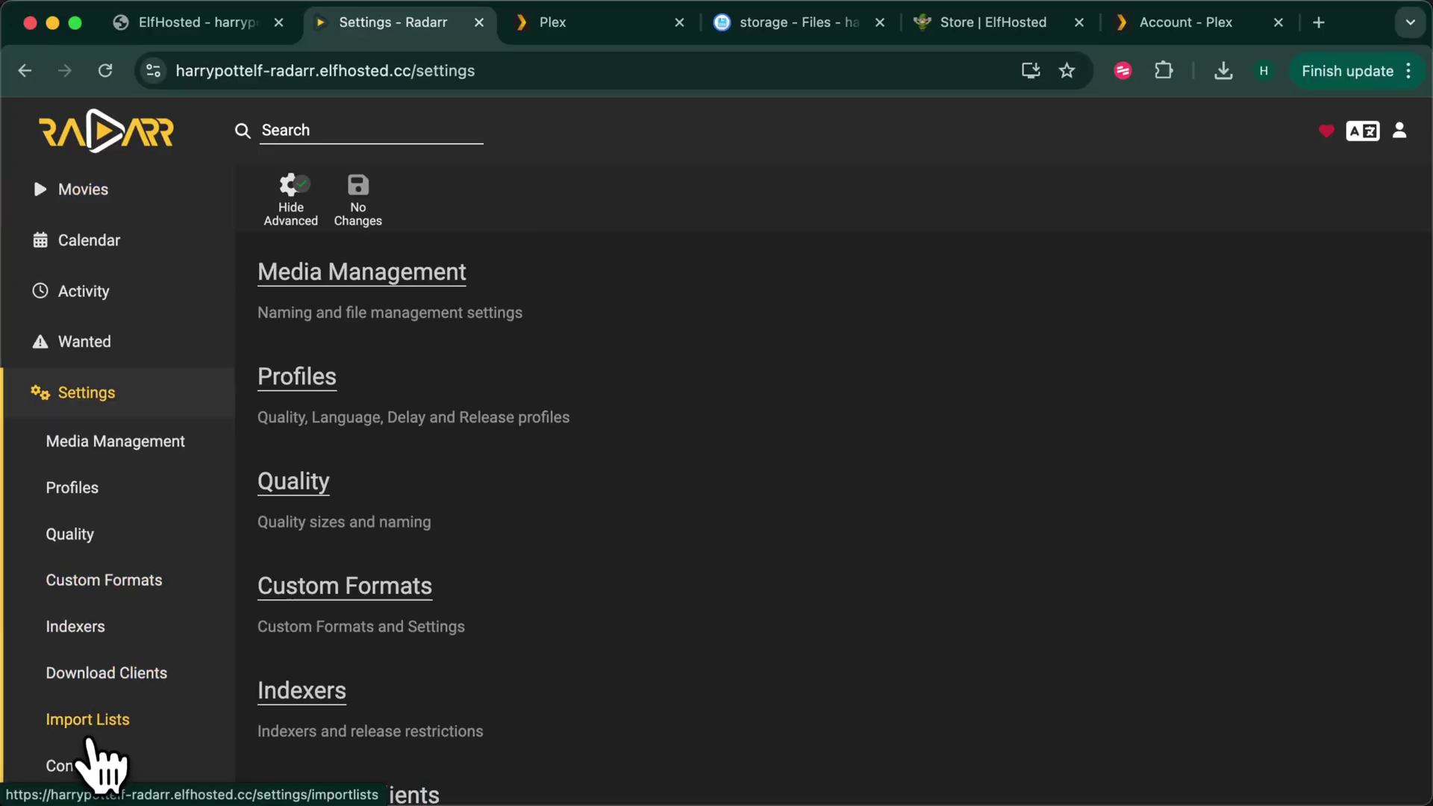
{"action": "left_click", "coordinate": [86, 754]}
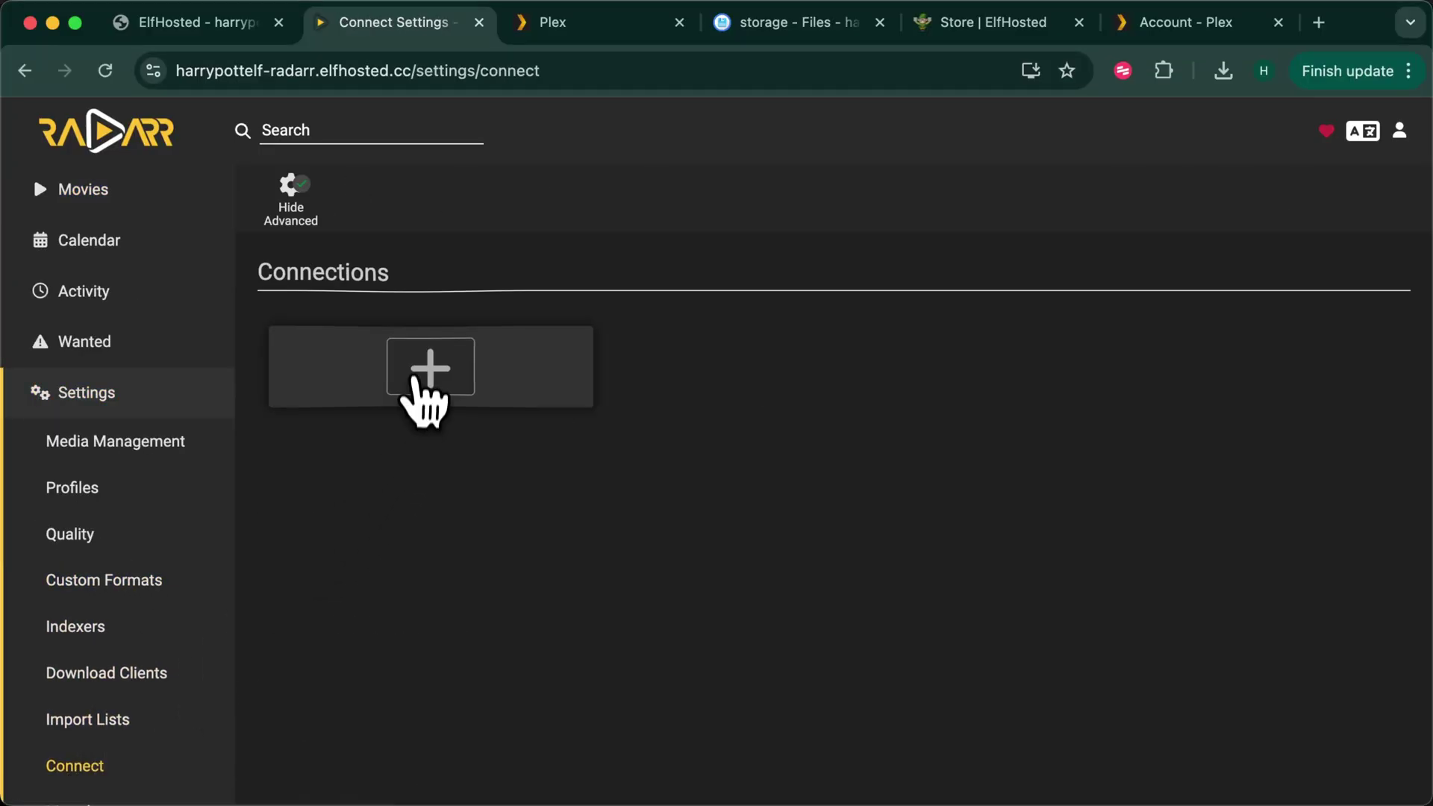
Step: Start a new Plex Media Server connection in Radarr and authenticate it by signing in with the Plex account
{"action": "left_click", "coordinate": [416, 364]}
{"action": "scroll", "coordinate": [739, 500], "scroll_direction": "down", "scroll_amount": 1}
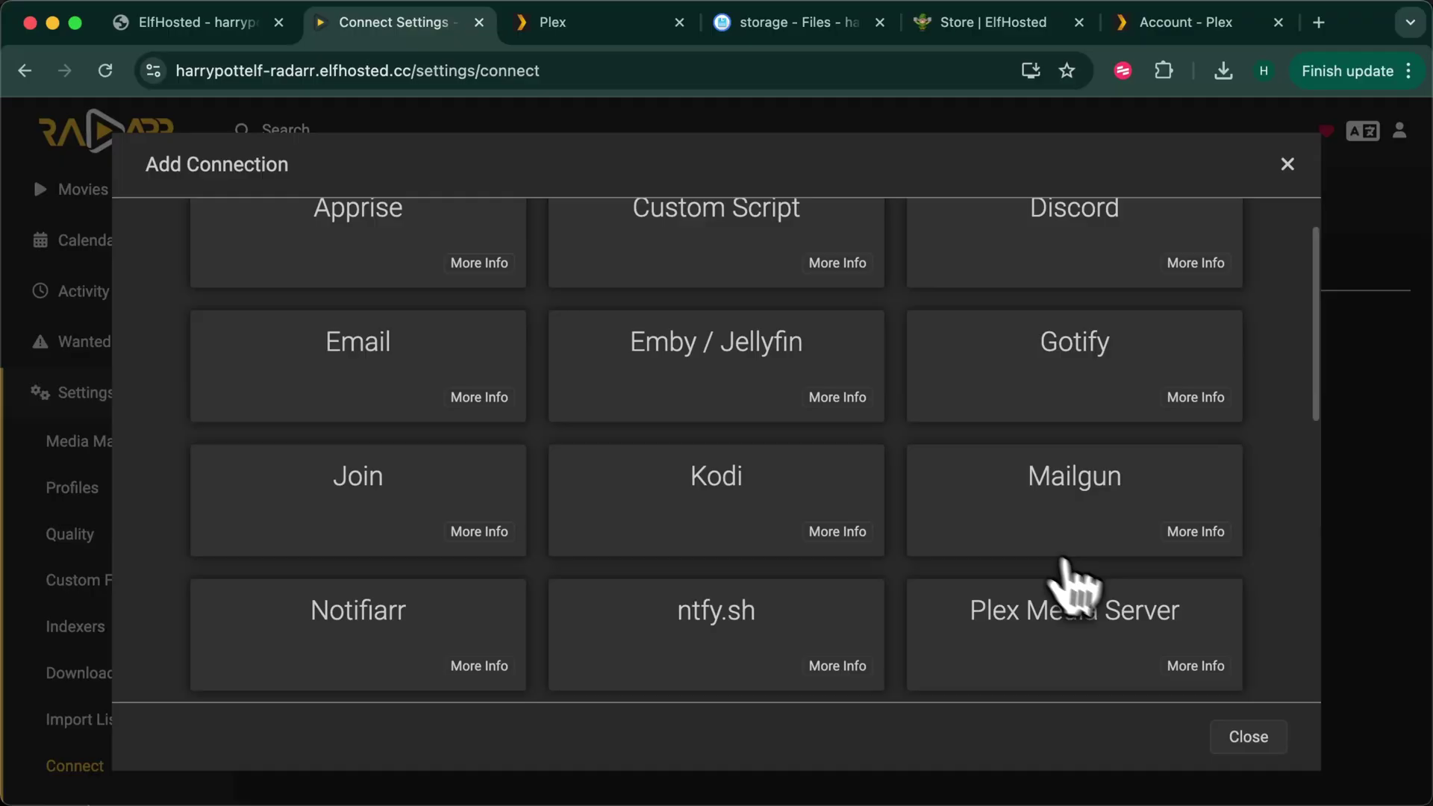
{"action": "left_click", "coordinate": [1077, 606]}
{"action": "scroll", "coordinate": [946, 571], "scroll_direction": "down", "scroll_amount": 10}
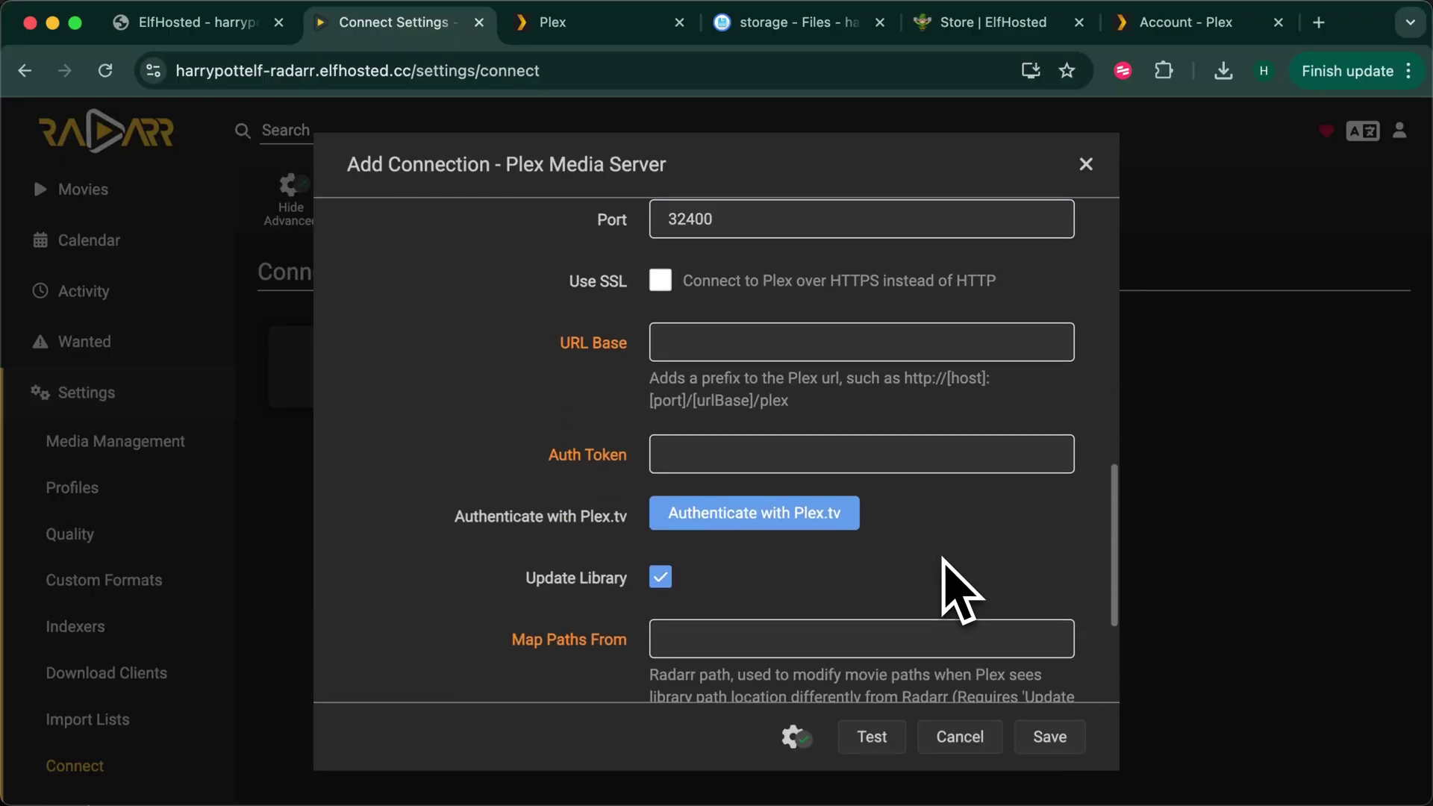
{"action": "left_click", "coordinate": [746, 515]}
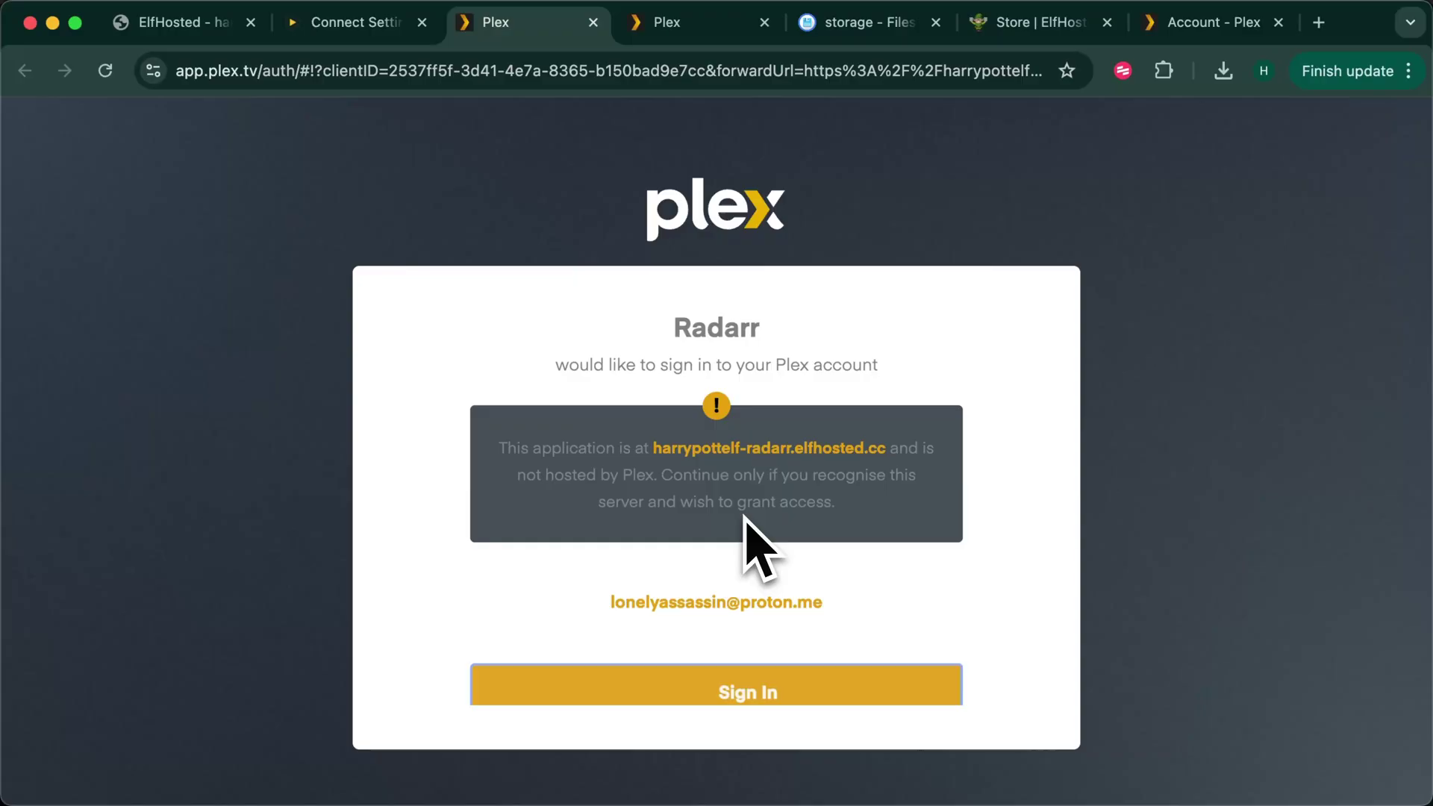
{"action": "left_click", "coordinate": [690, 671]}
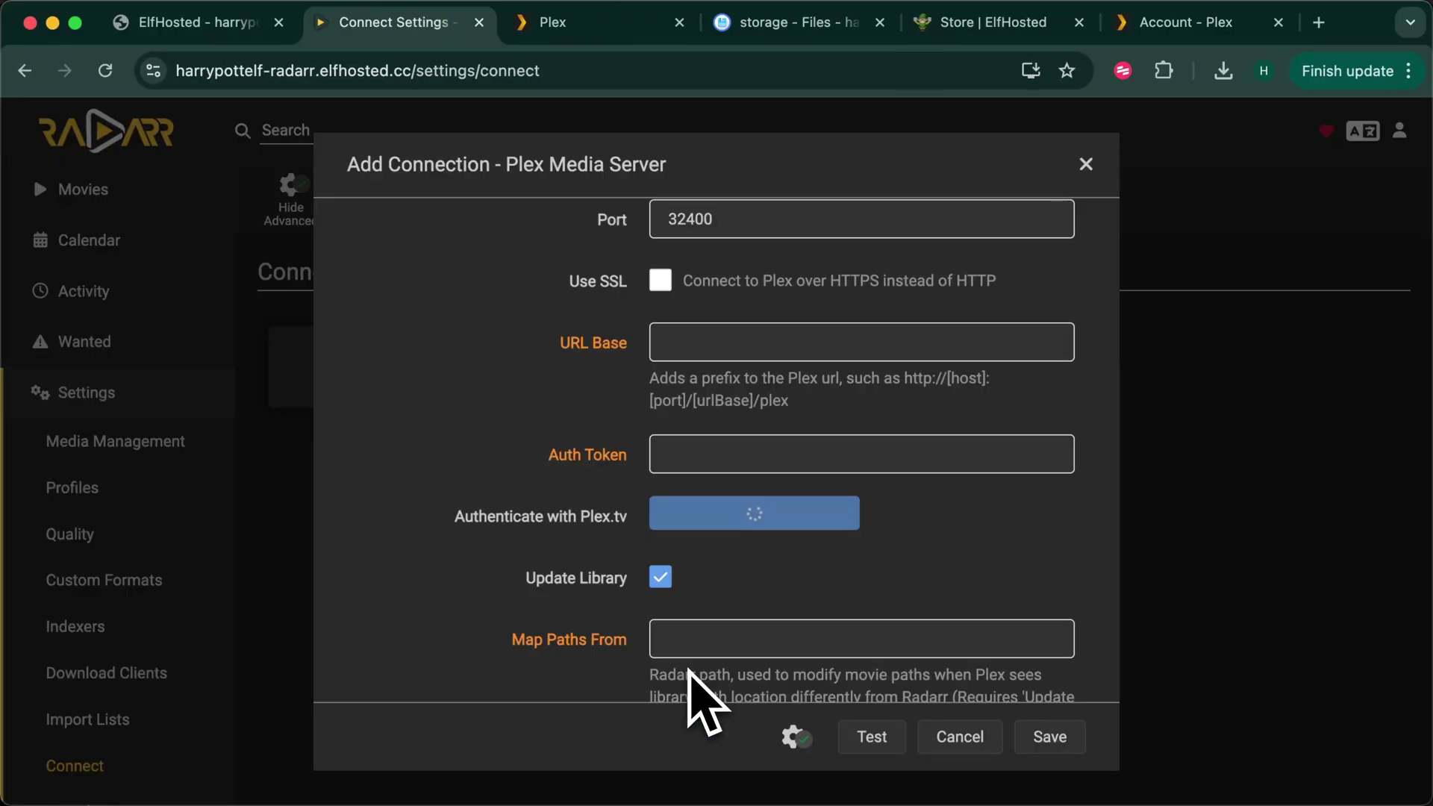
Step: Set the Plex Media Server connection's host to plex and save the connection
{"action": "scroll", "coordinate": [736, 395], "scroll_direction": "up", "scroll_amount": 3}
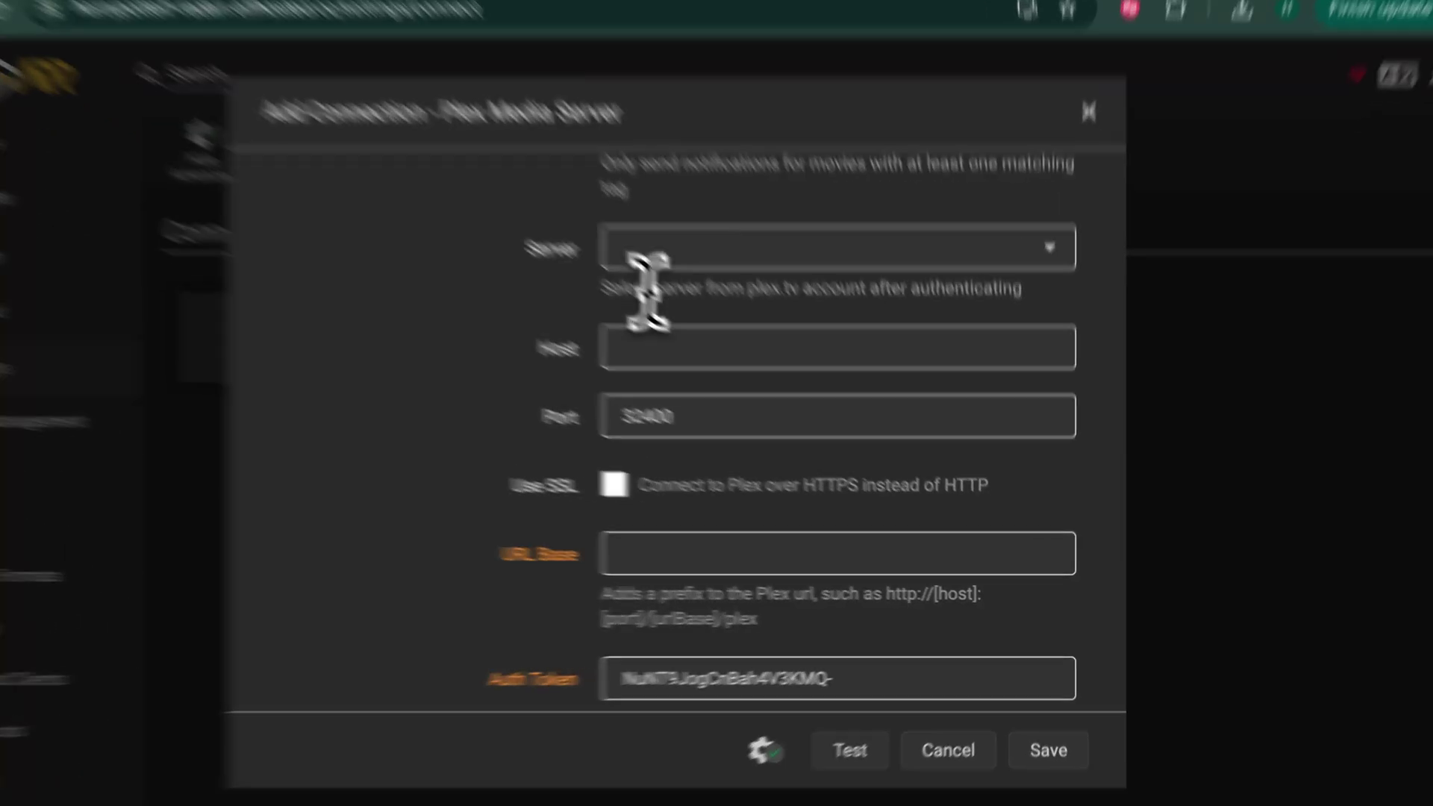
{"action": "left_click", "coordinate": [692, 376]}
{"action": "type", "text": "pl"}
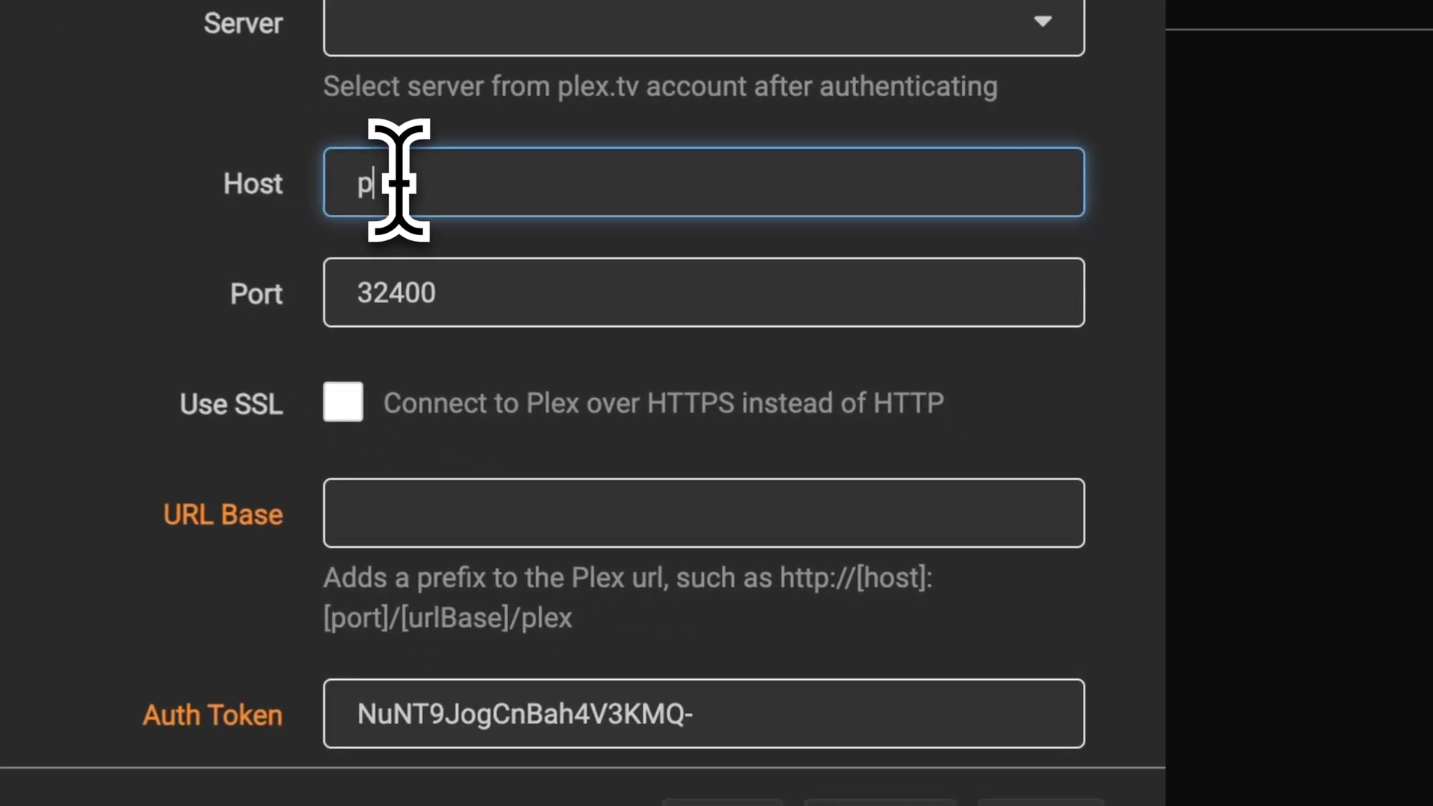
{"action": "type", "text": "ex"}
{"action": "left_click", "coordinate": [825, 720]}
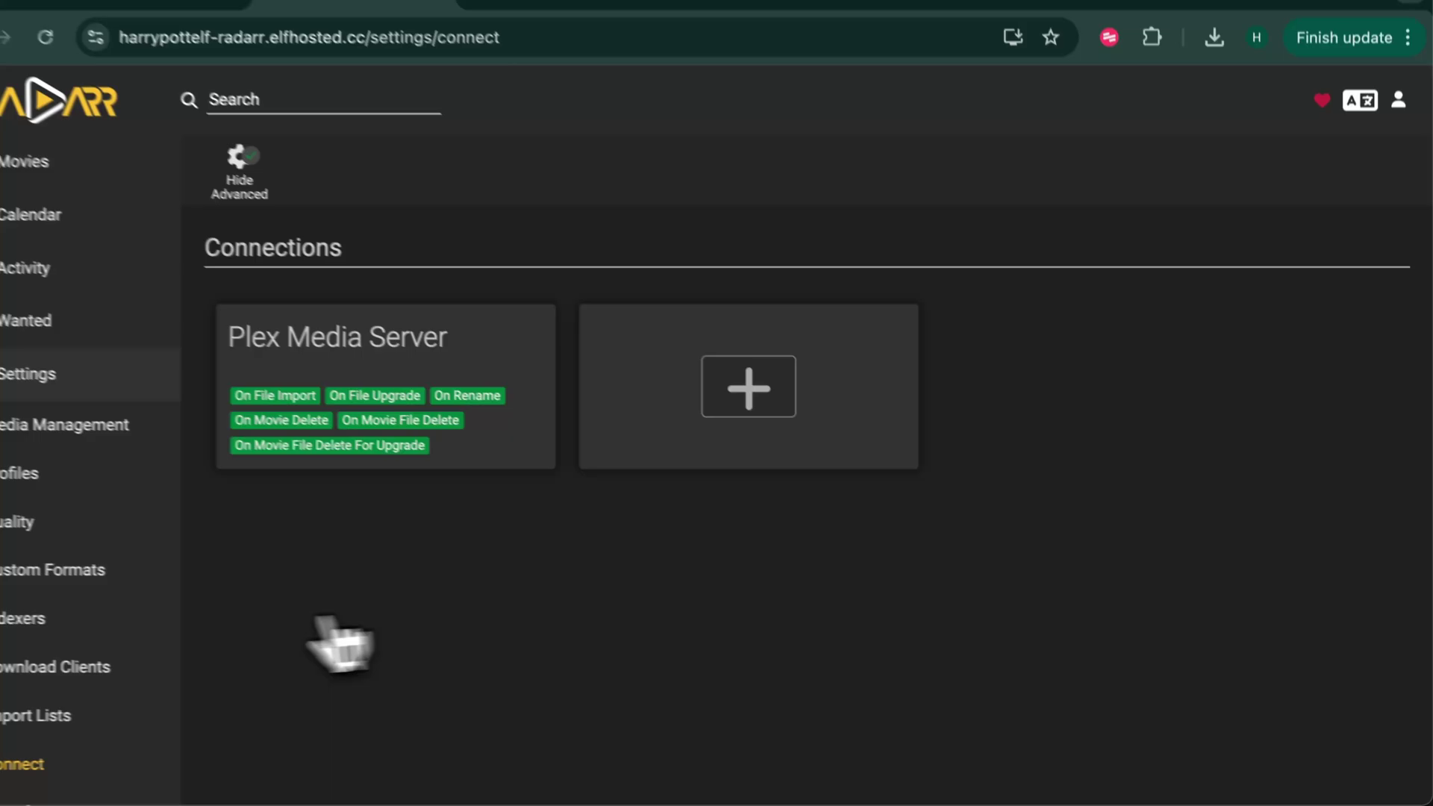
Step: Disable the Decypharr [RD/DL/AD/TB] download client in Radarr and save it
{"action": "left_click", "coordinate": [140, 670]}
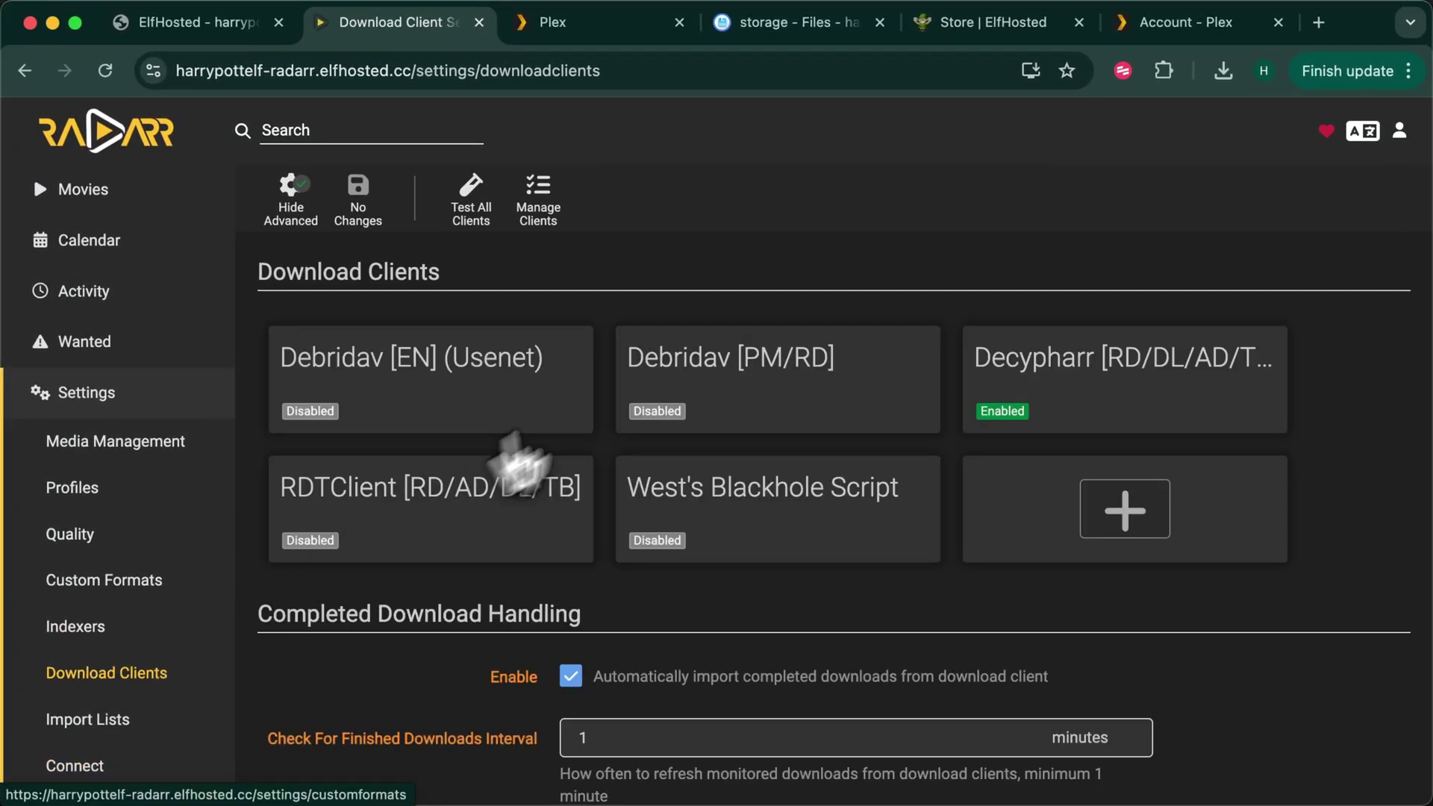
{"action": "left_click", "coordinate": [1112, 391]}
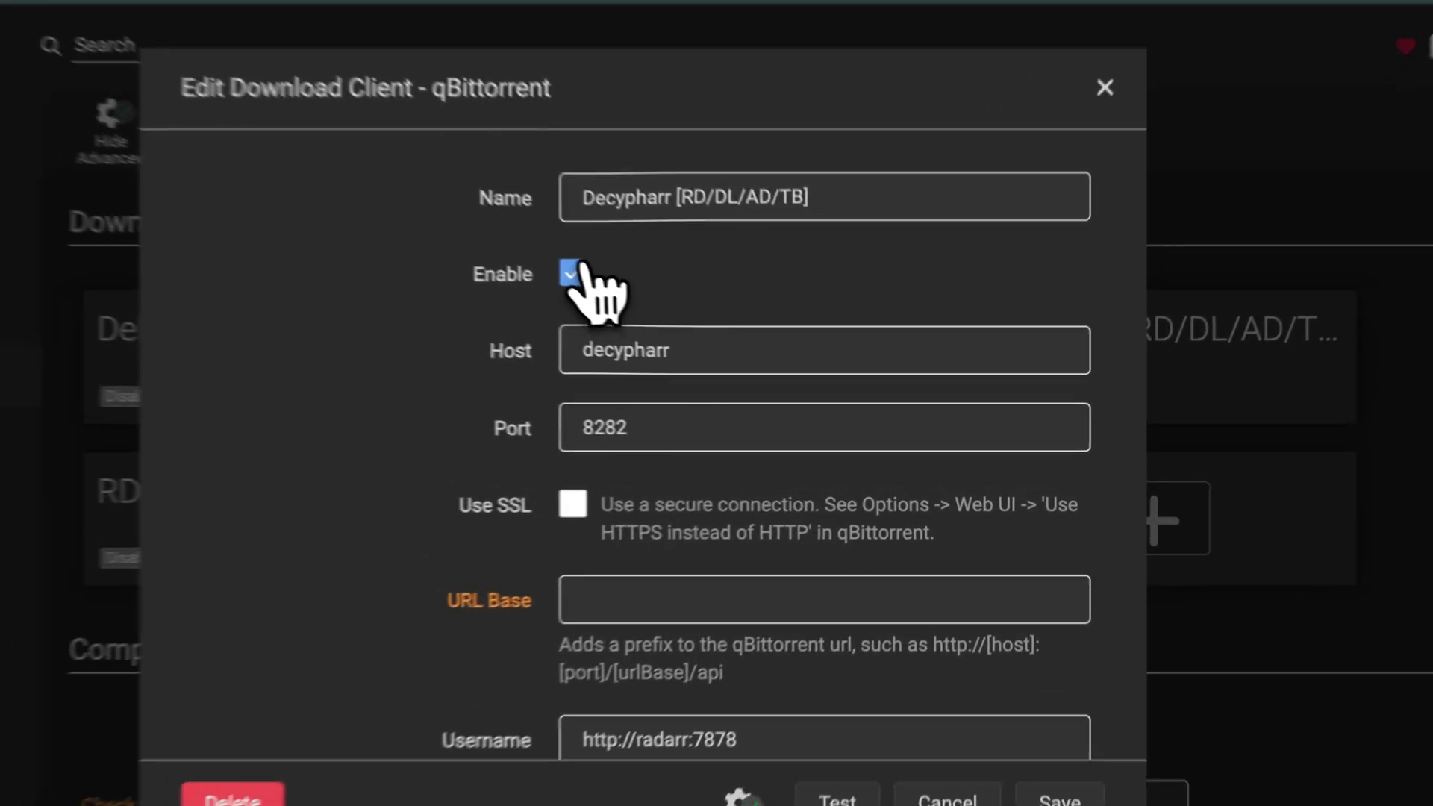
{"action": "left_click", "coordinate": [575, 272]}
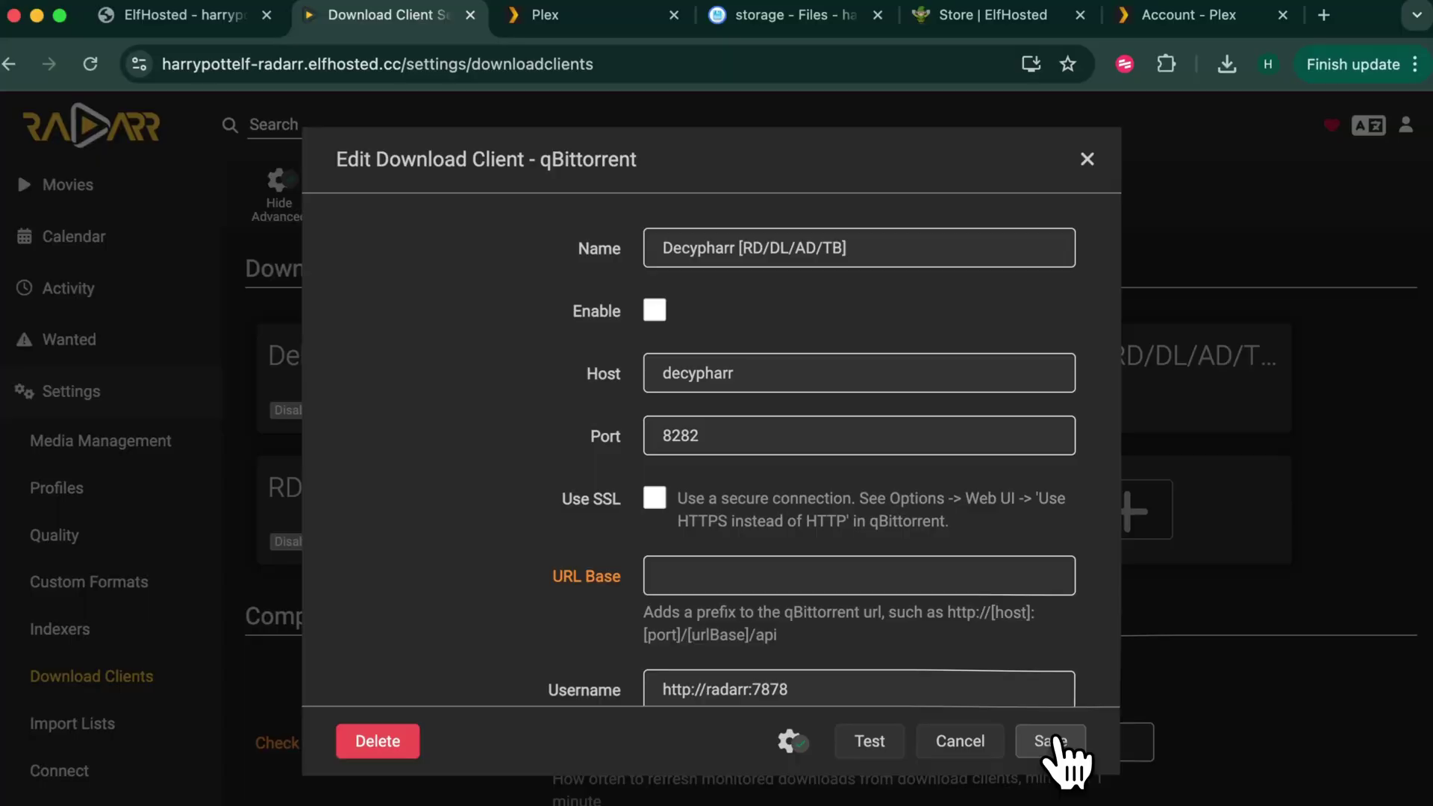
{"action": "left_click", "coordinate": [1060, 798]}
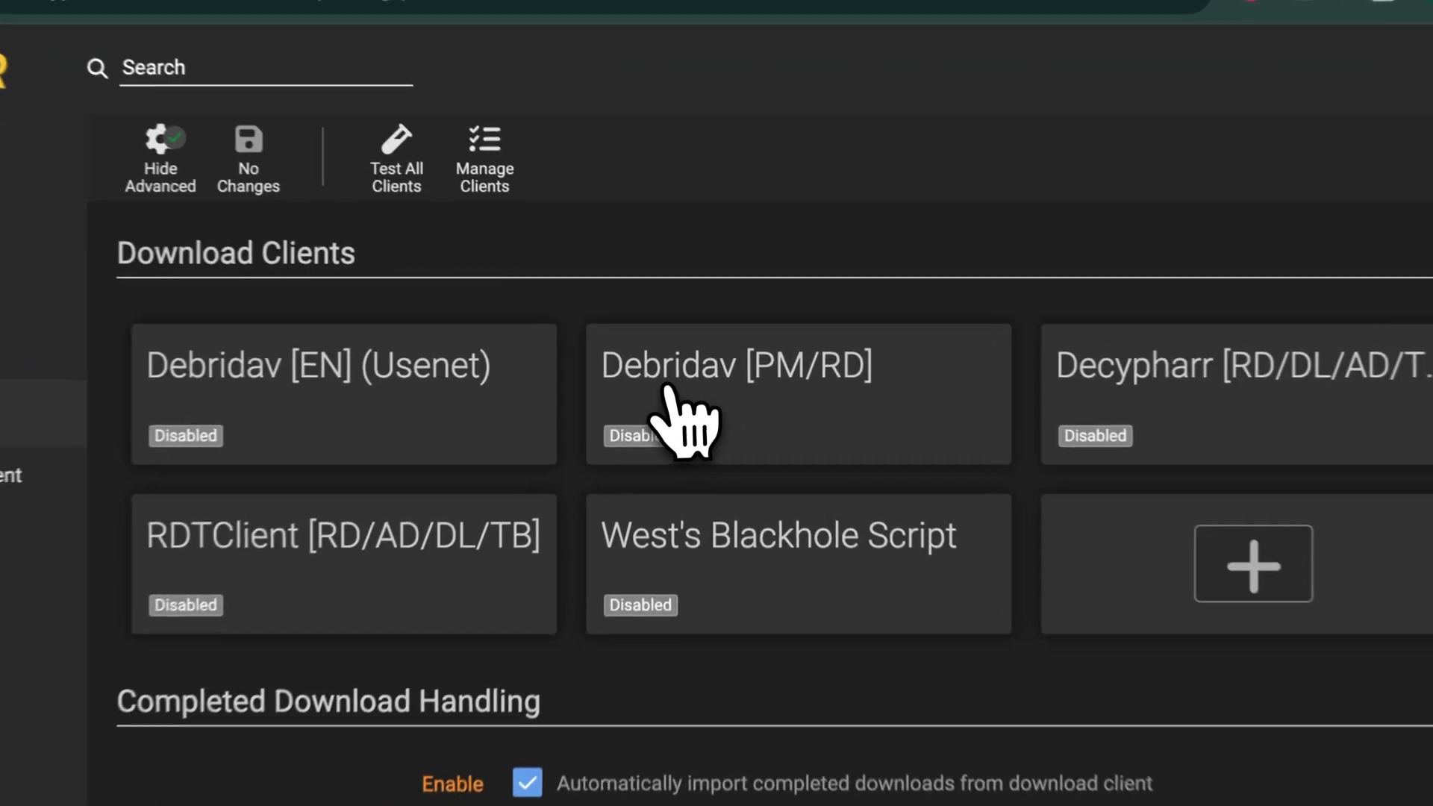
Step: Enable the Debridav [PM/RD] download client and save it
{"action": "left_click", "coordinate": [750, 388]}
{"action": "left_click", "coordinate": [656, 310]}
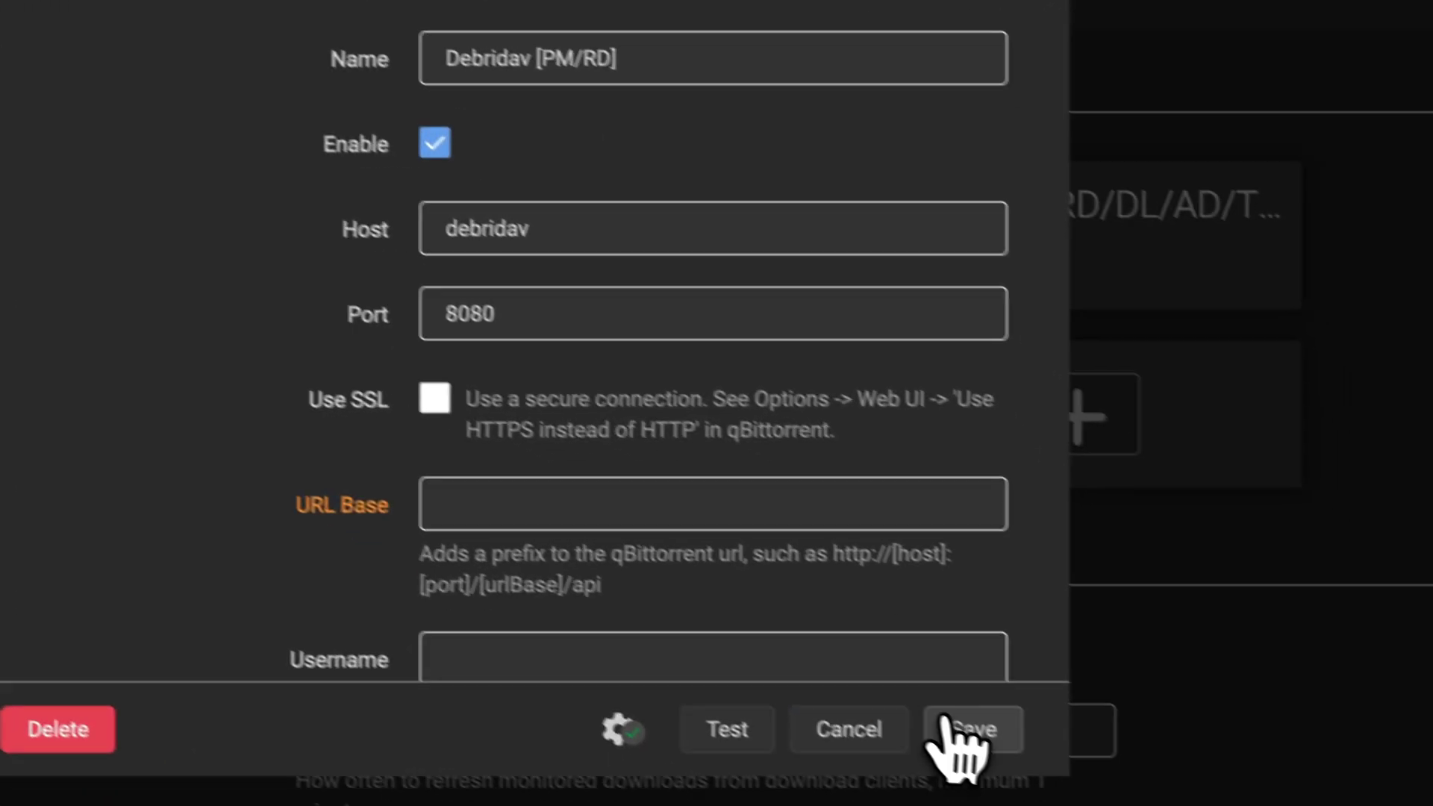
{"action": "left_click", "coordinate": [963, 729]}
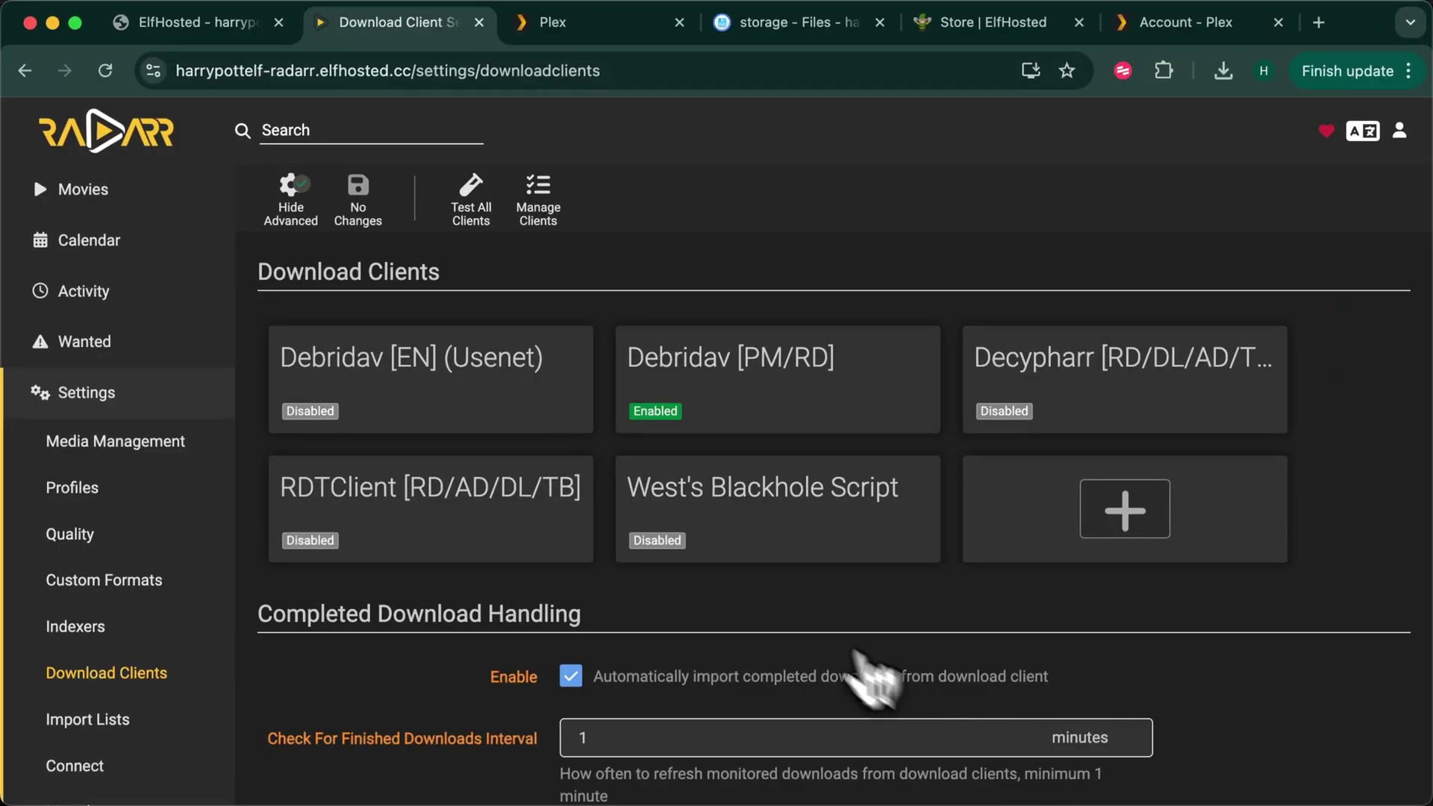
Step: Find "white zombie" as a new movie, add White Zombie (1932) with the default options and missing-movie search, and view its details page
{"action": "left_click", "coordinate": [60, 190]}
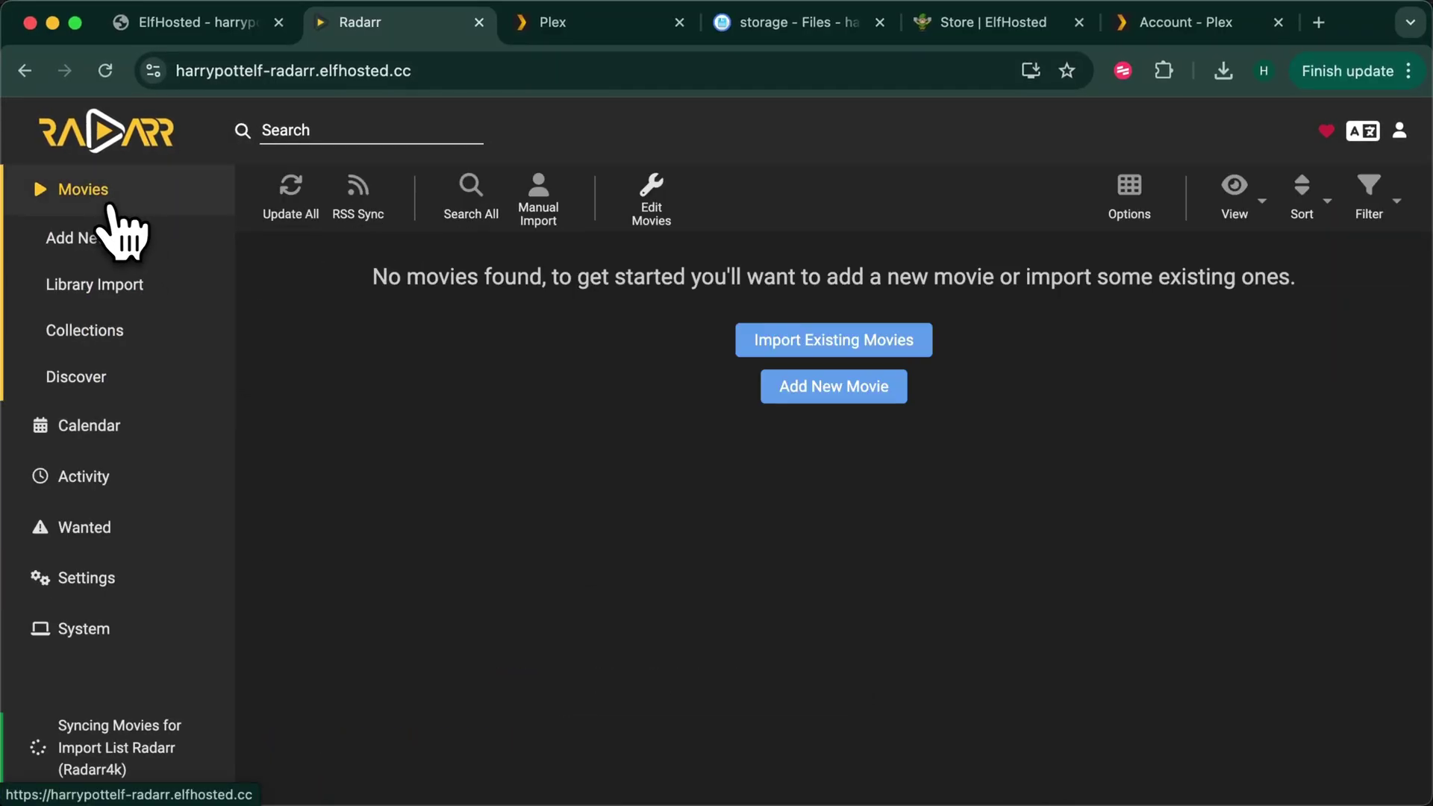
{"action": "left_click", "coordinate": [776, 387]}
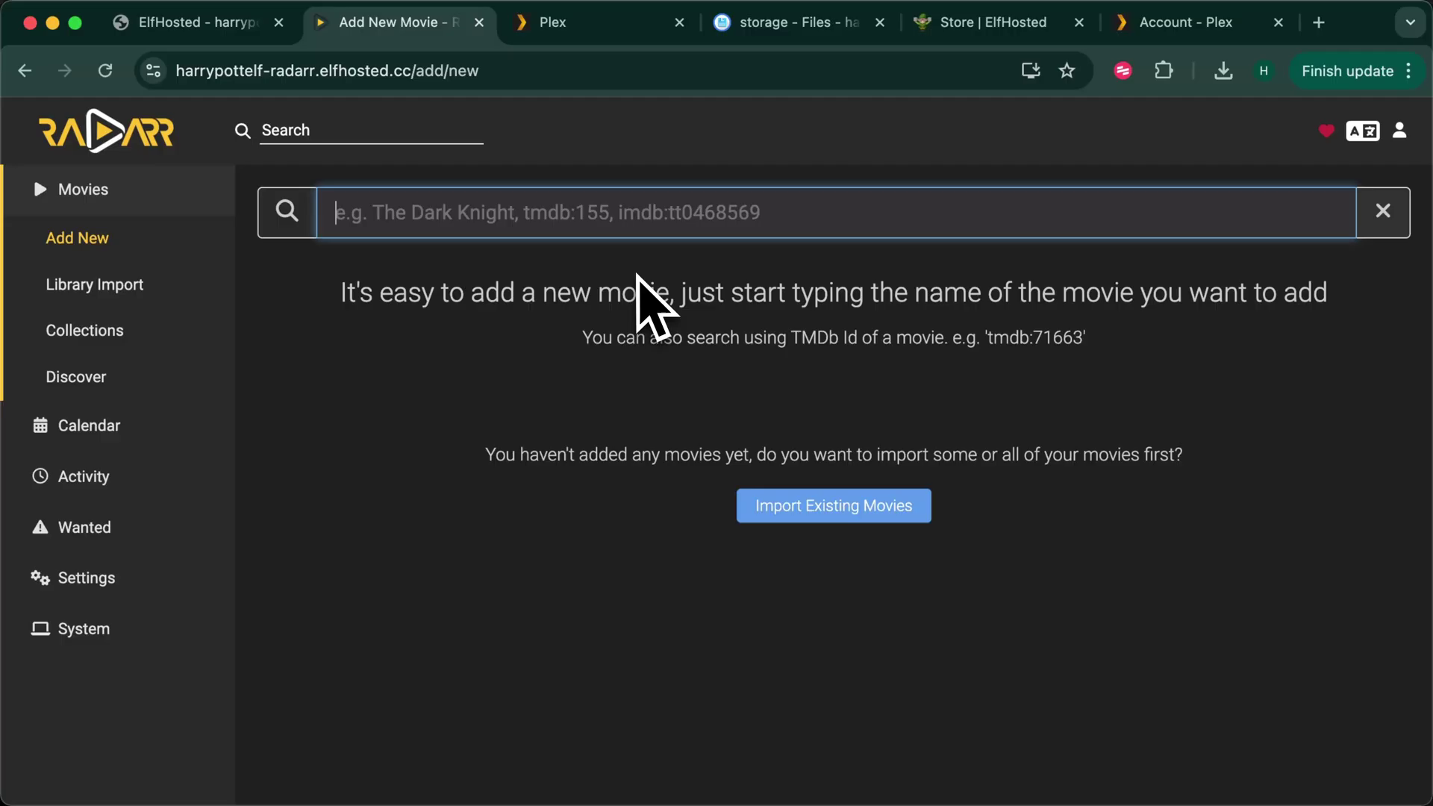
{"action": "type", "text": "white zombie"}
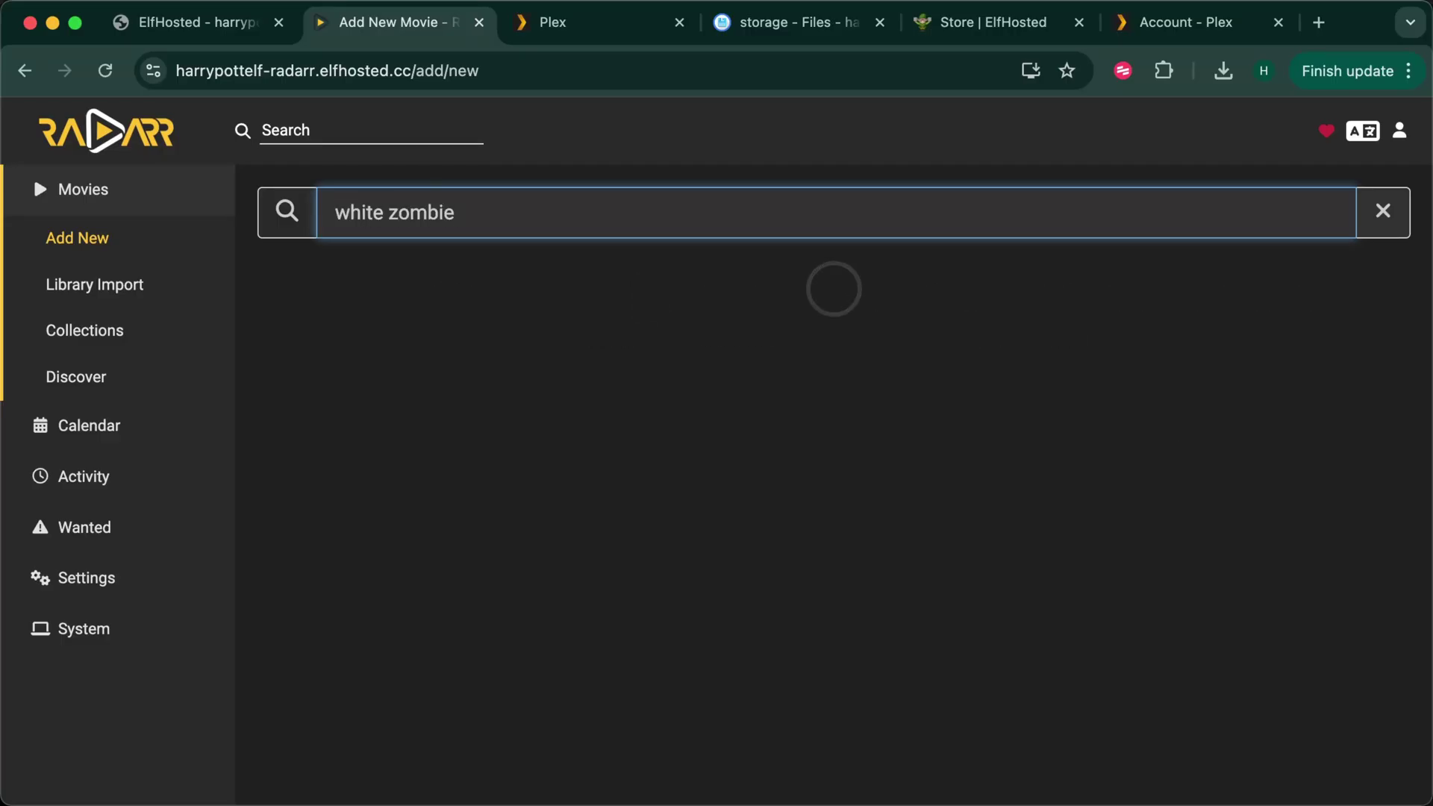
{"action": "left_click", "coordinate": [697, 321]}
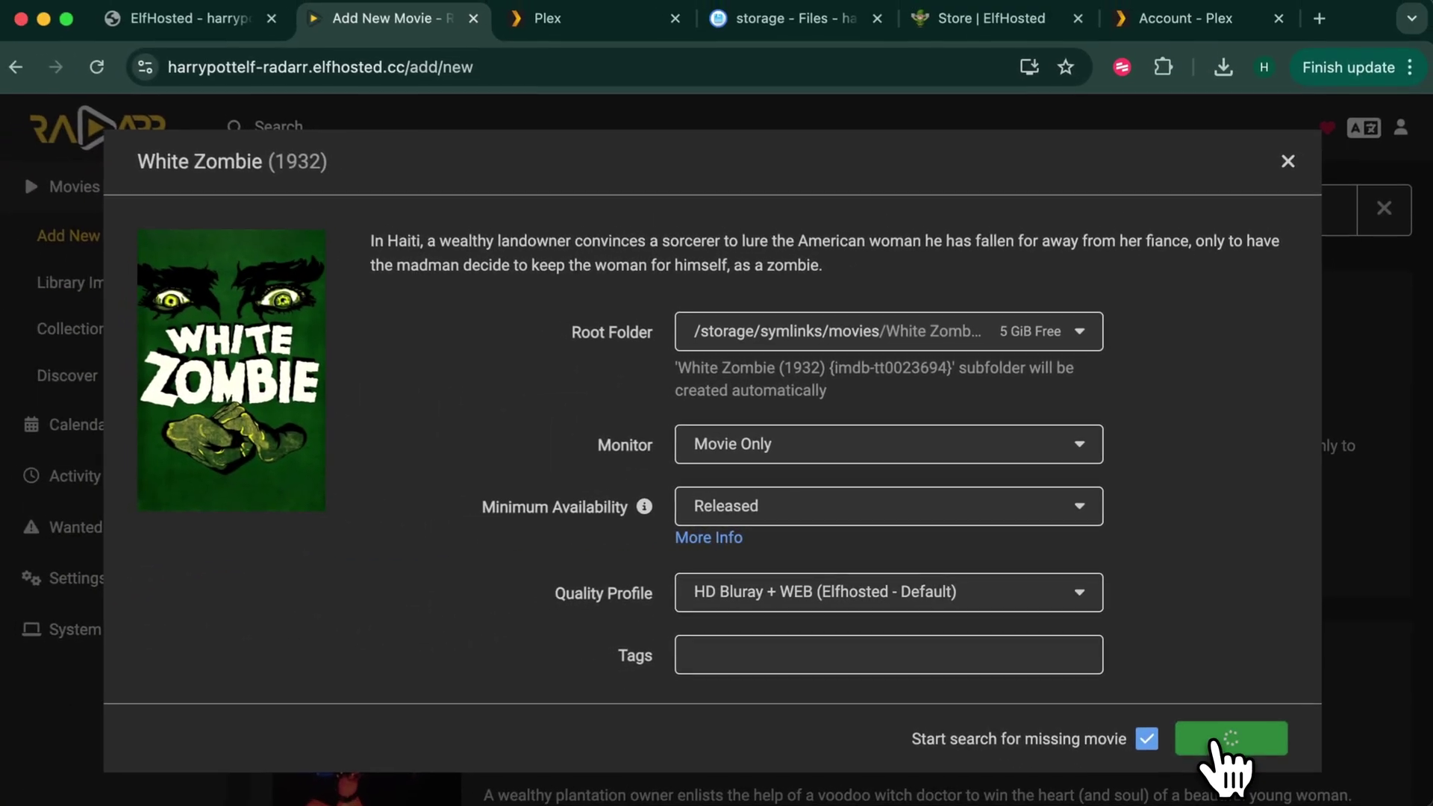
{"action": "left_click", "coordinate": [1213, 742]}
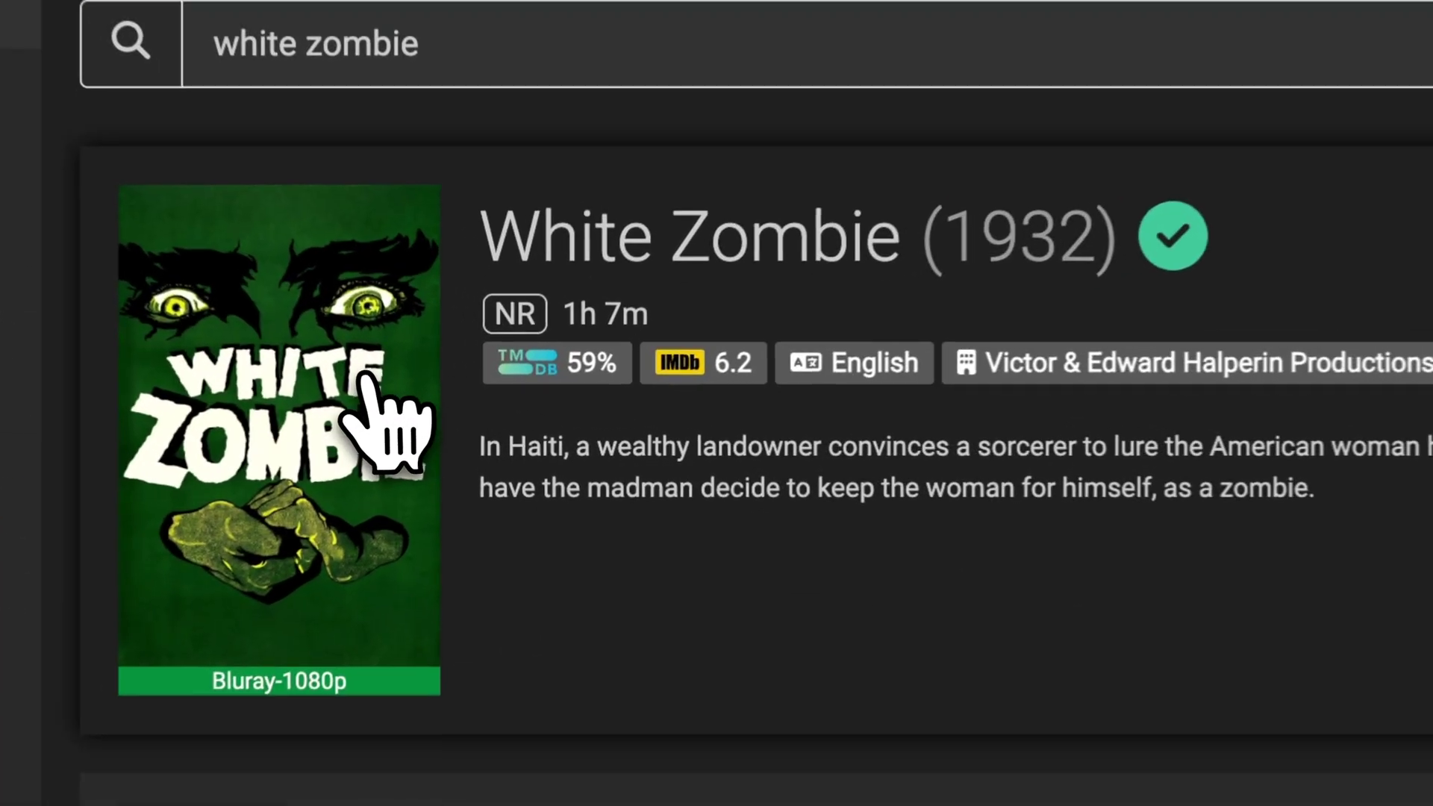
{"action": "left_click", "coordinate": [433, 425]}
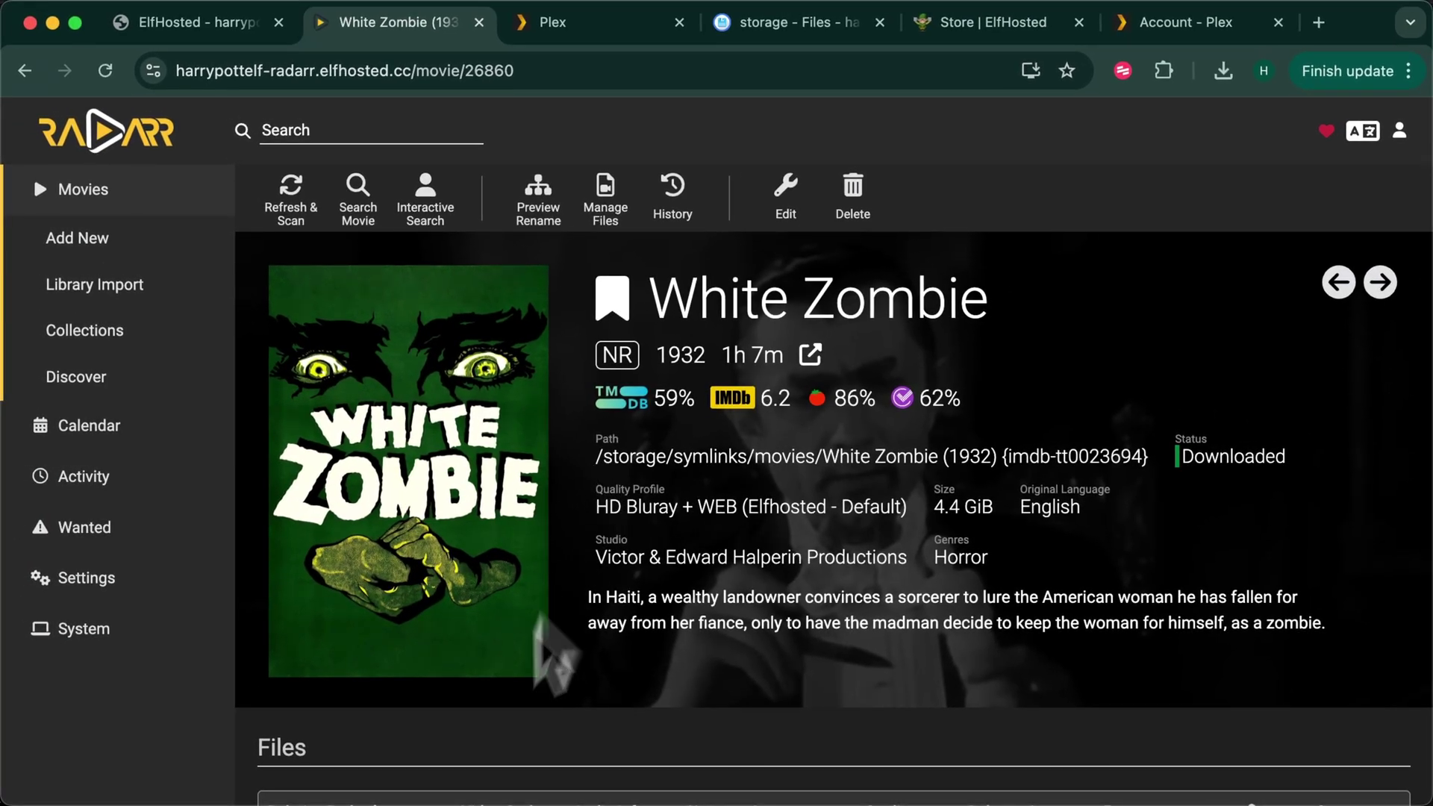
Step: Switch to Plex, find White Zombie (1932) in the Films library and play it
{"action": "key", "text": "ctrl+Tab"}
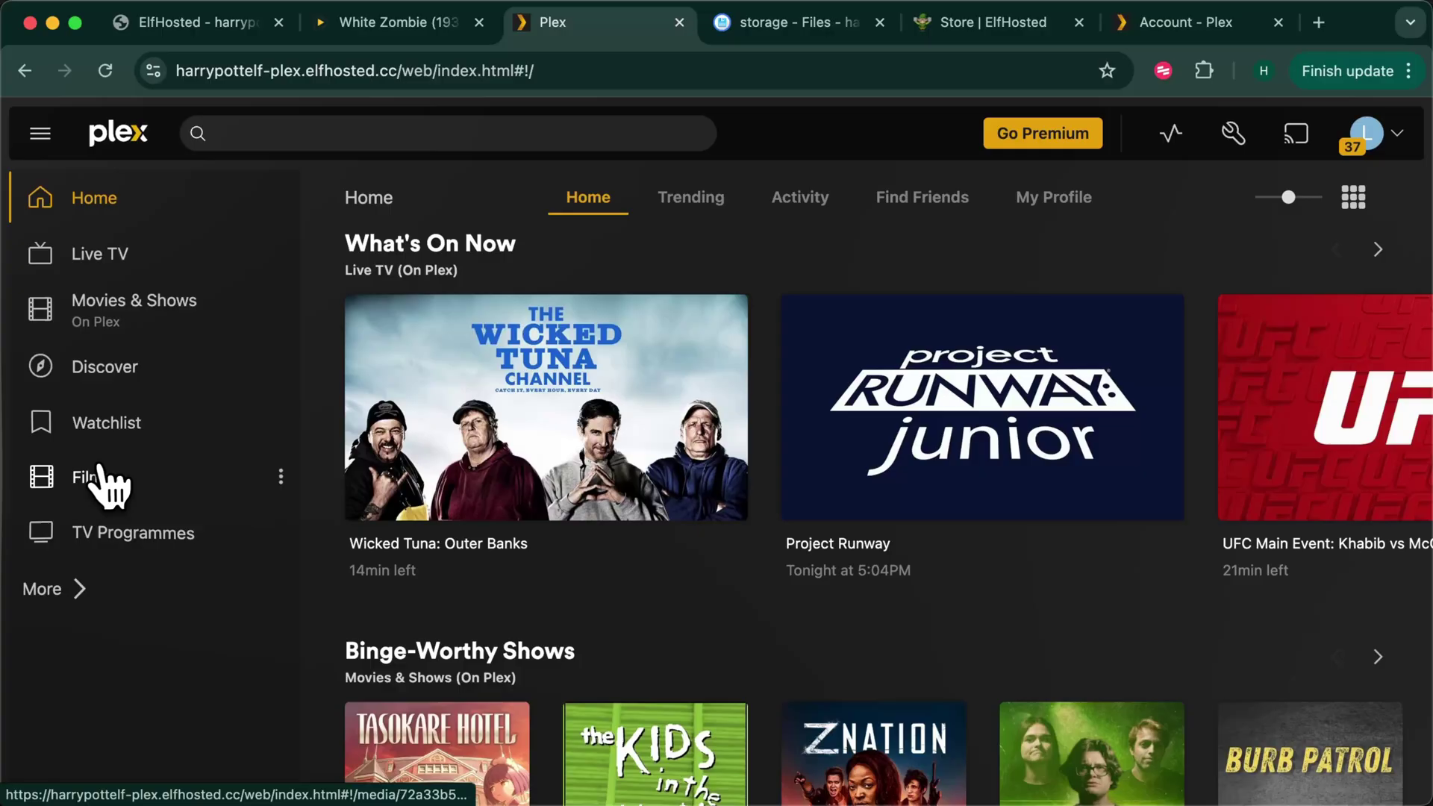
{"action": "left_click", "coordinate": [100, 480]}
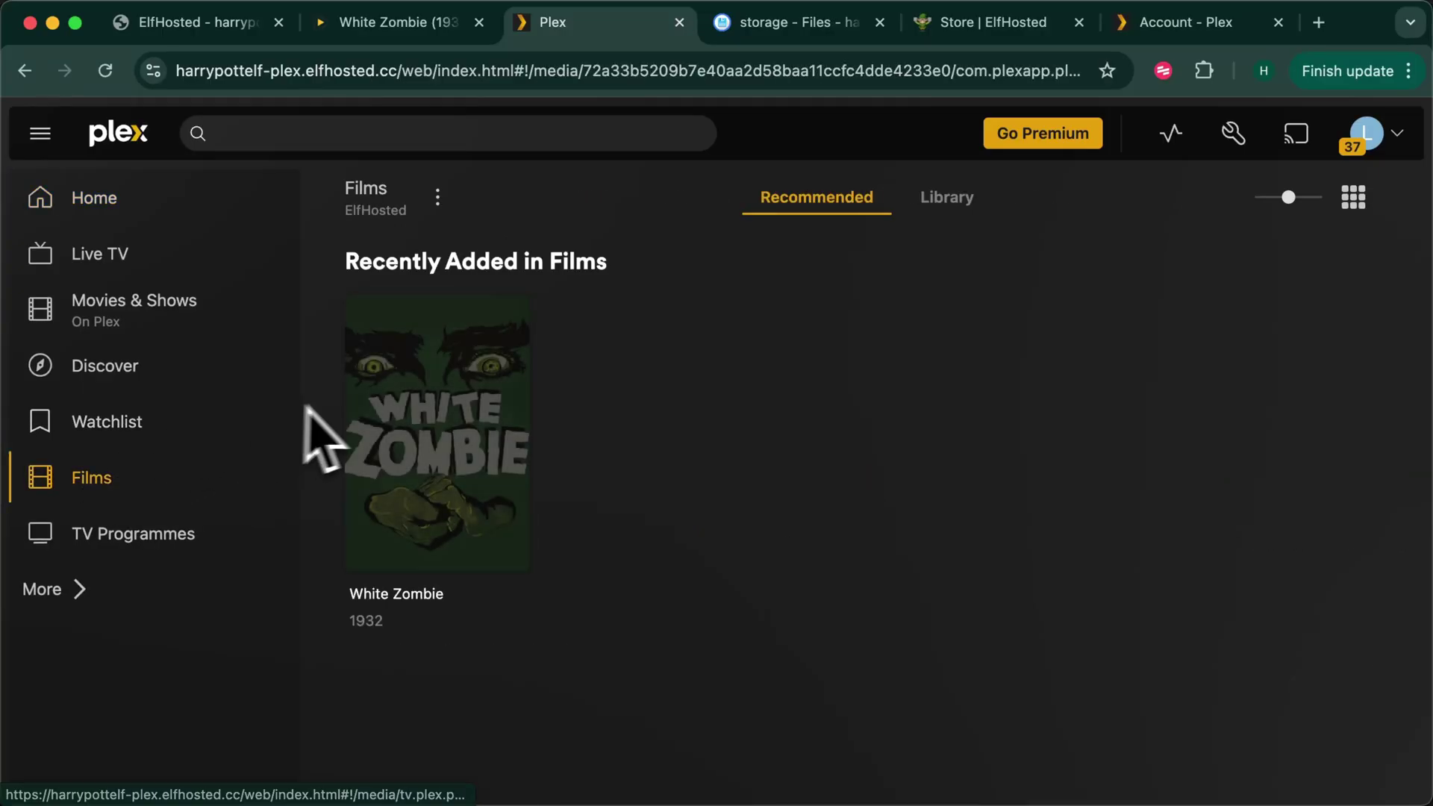
{"action": "left_click", "coordinate": [456, 345]}
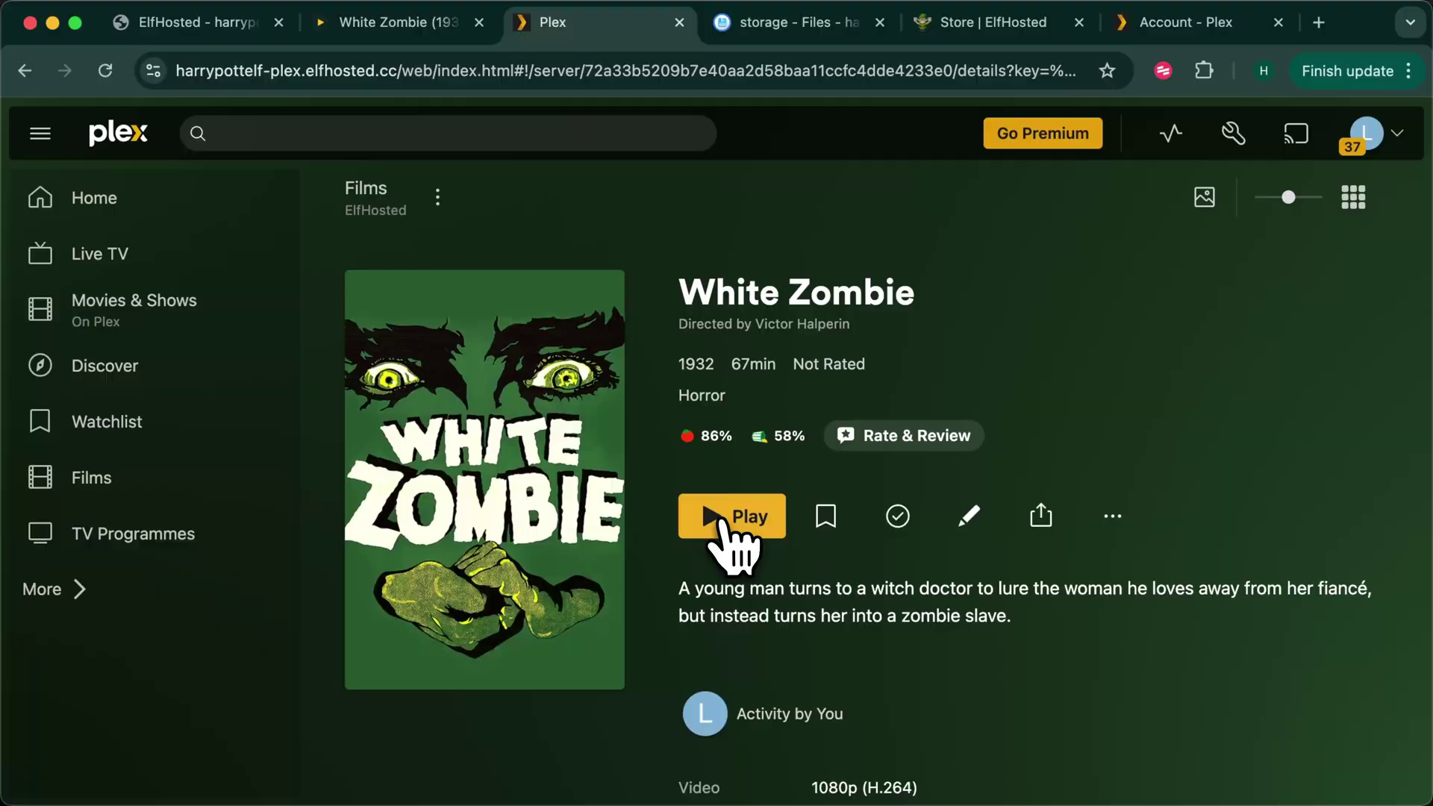
{"action": "left_click", "coordinate": [738, 519]}
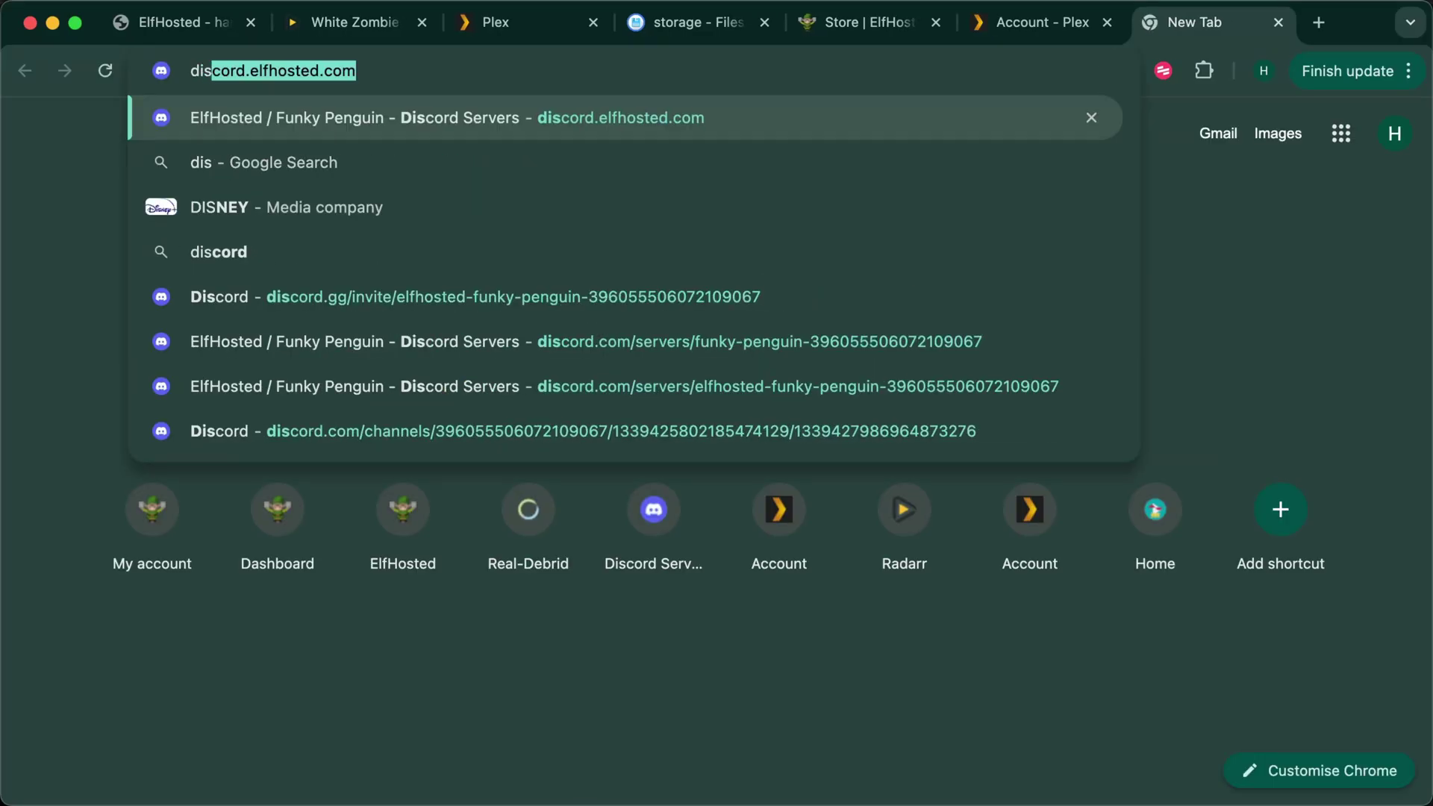
Step: Open discord.elfhosted.com and view the ElfHosted / Funky Penguin server's description
{"action": "key", "text": "Return"}
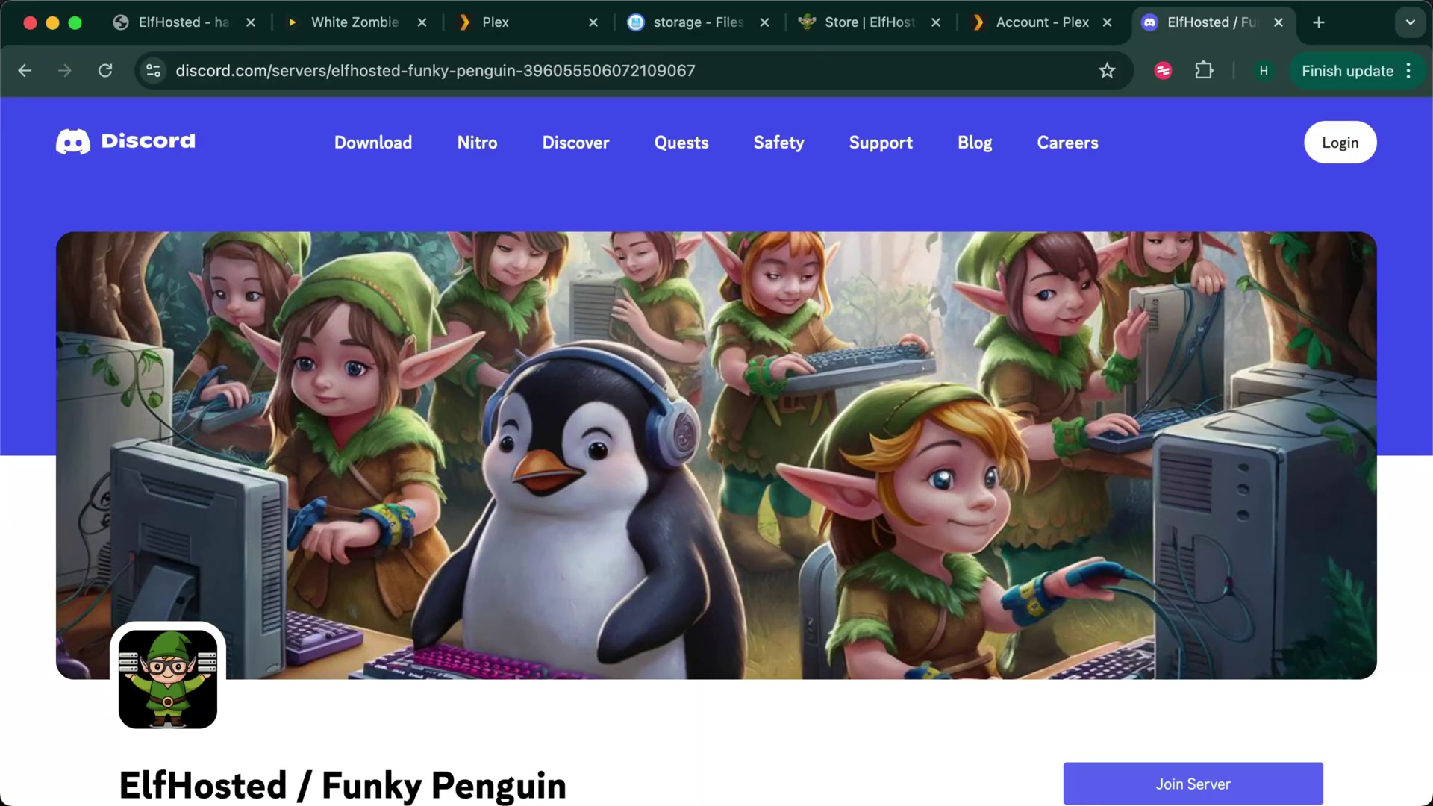
{"action": "scroll", "coordinate": [521, 702], "scroll_direction": "down", "scroll_amount": 4}
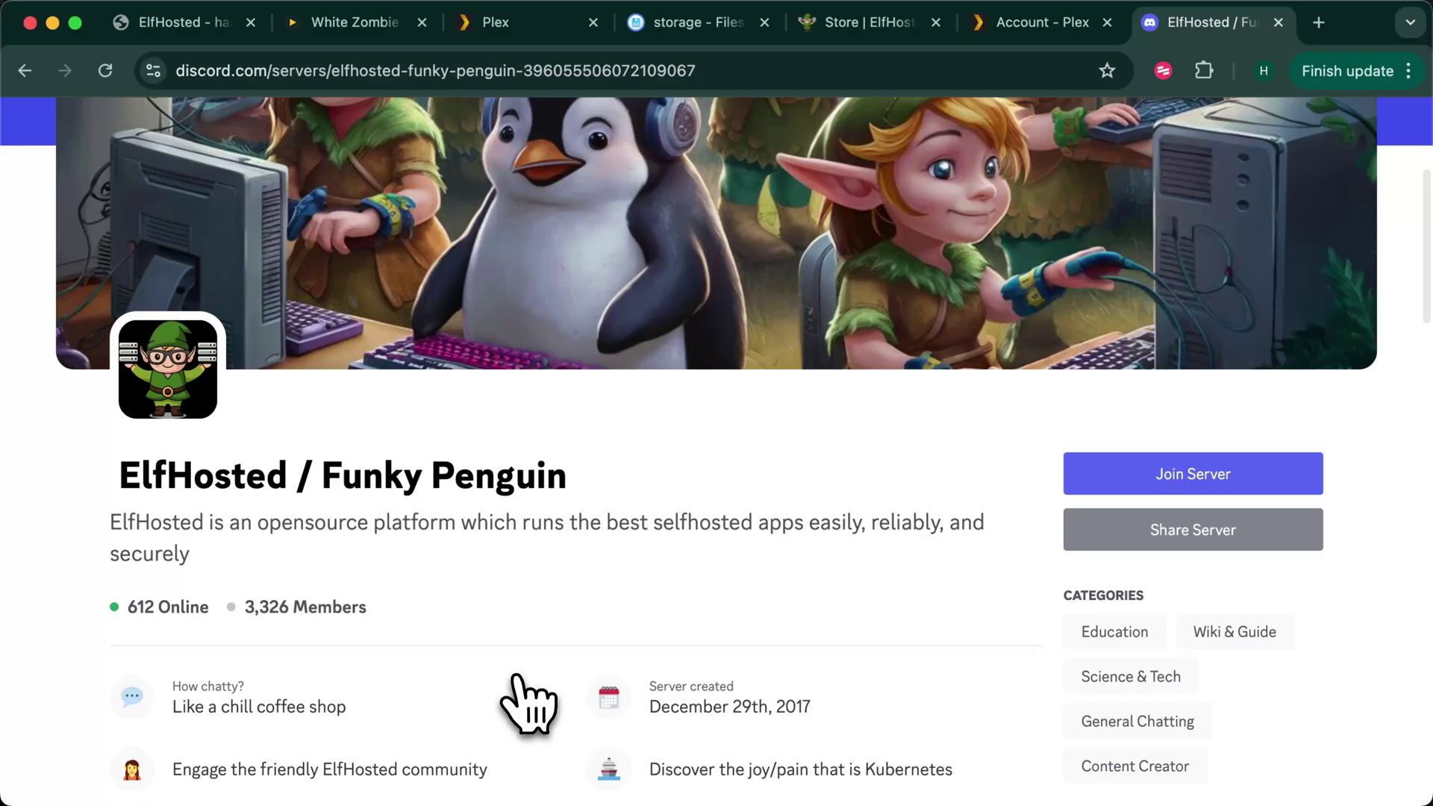